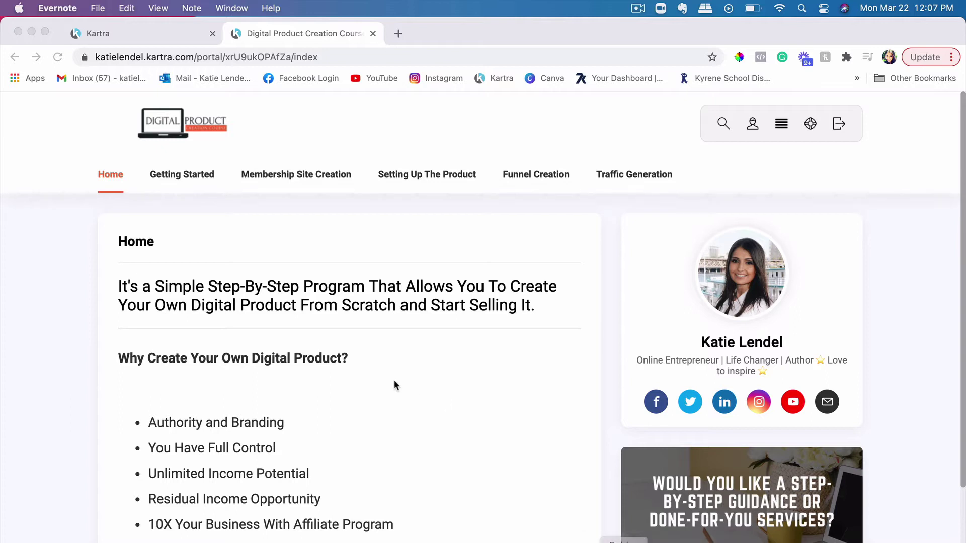
# Review the lesson lists under the course portal's categories, from Getting Started through Traffic Generation.
pyautogui.click(183, 177)
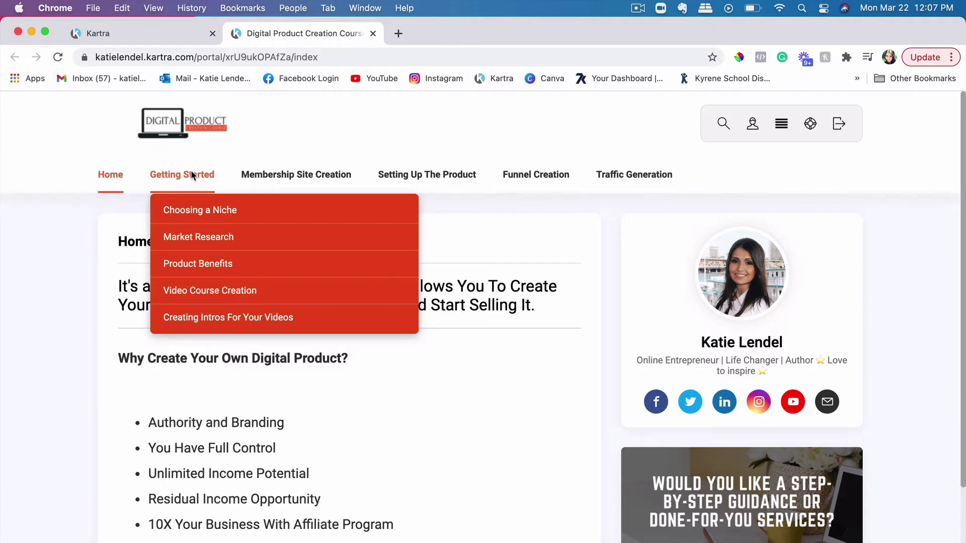
pyautogui.moveTo(288, 185)
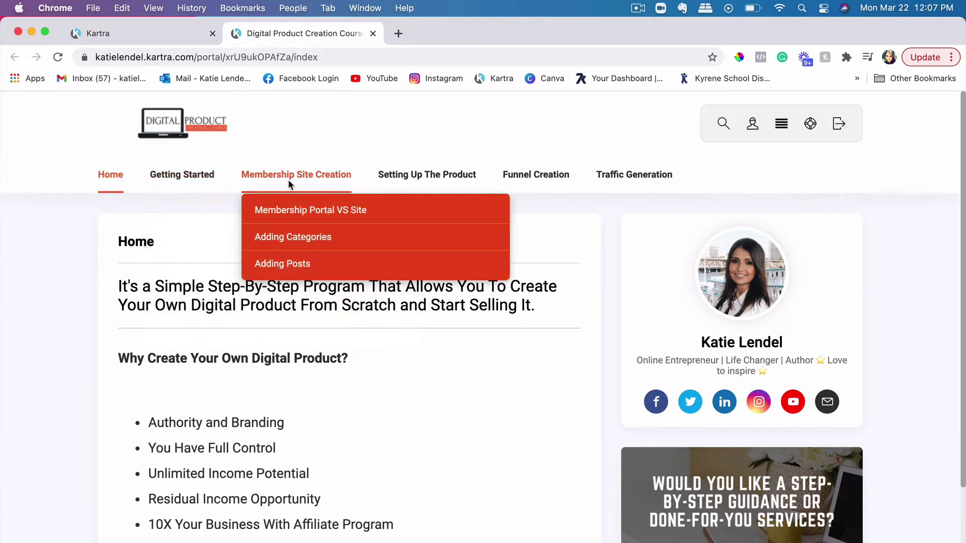
pyautogui.moveTo(424, 182)
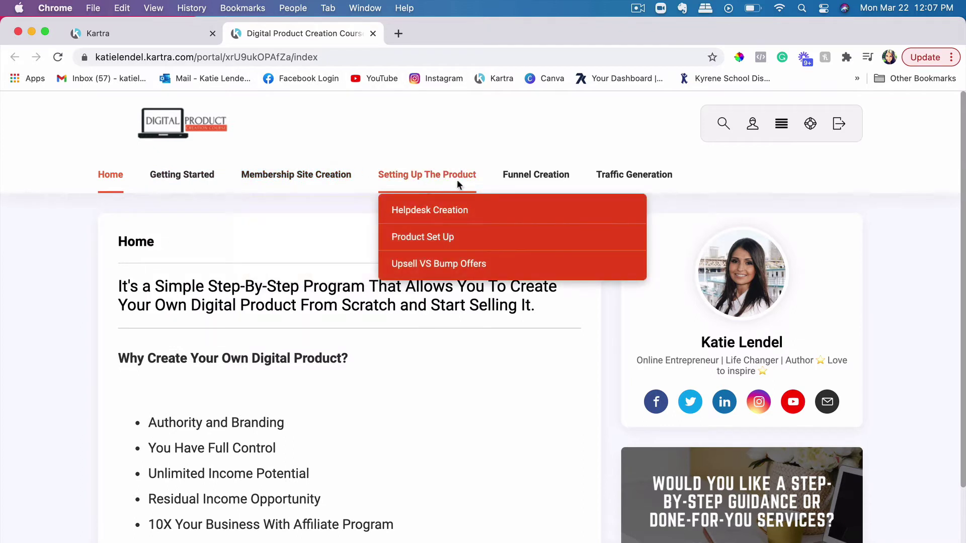
pyautogui.moveTo(562, 184)
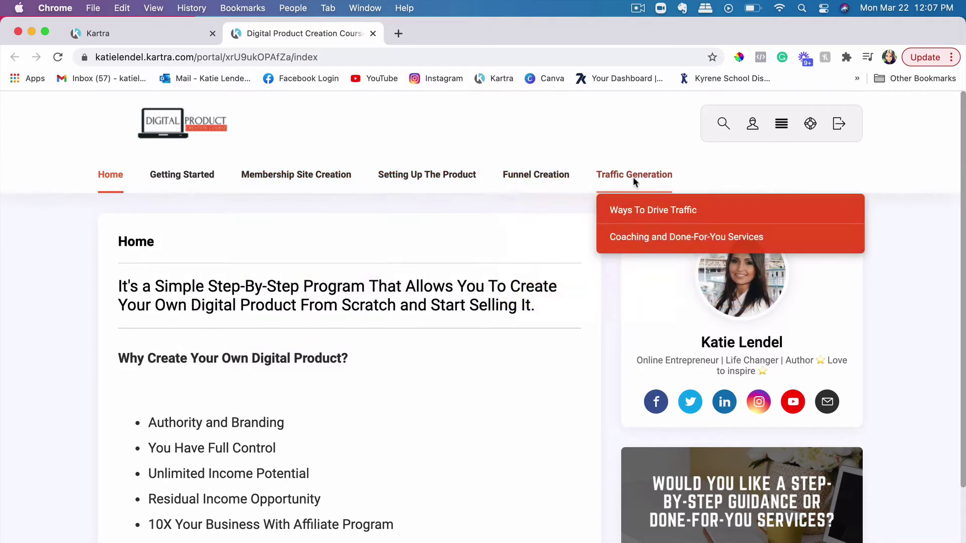
pyautogui.moveTo(273, 164)
pyautogui.moveTo(187, 188)
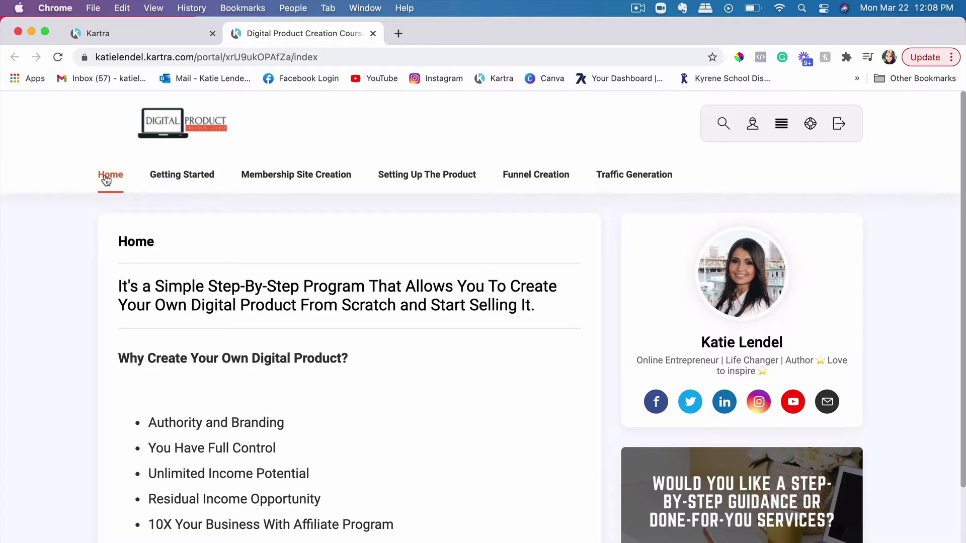
# Switch to the Kartra dashboard, dismiss the Login link dialog and look over the Memberships page.
pyautogui.click(117, 33)
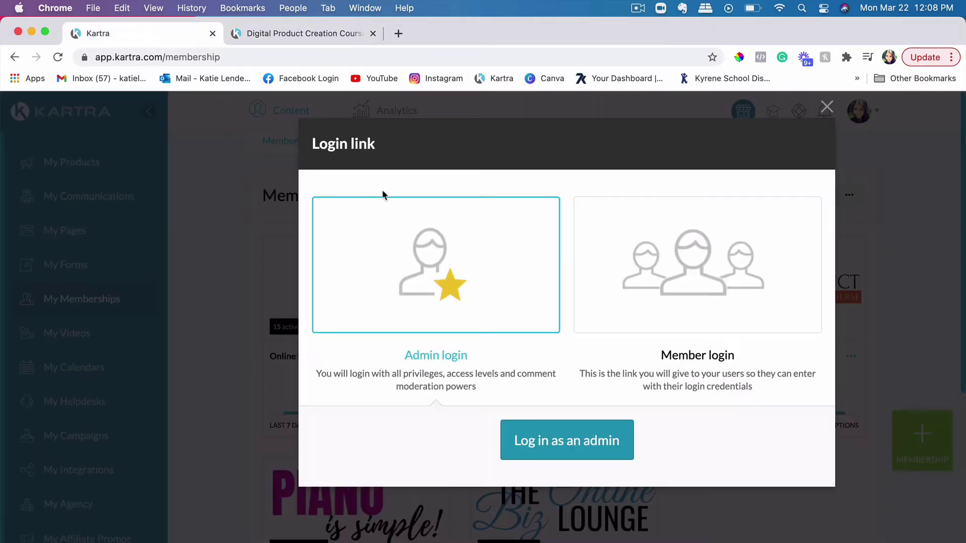
pyautogui.click(820, 115)
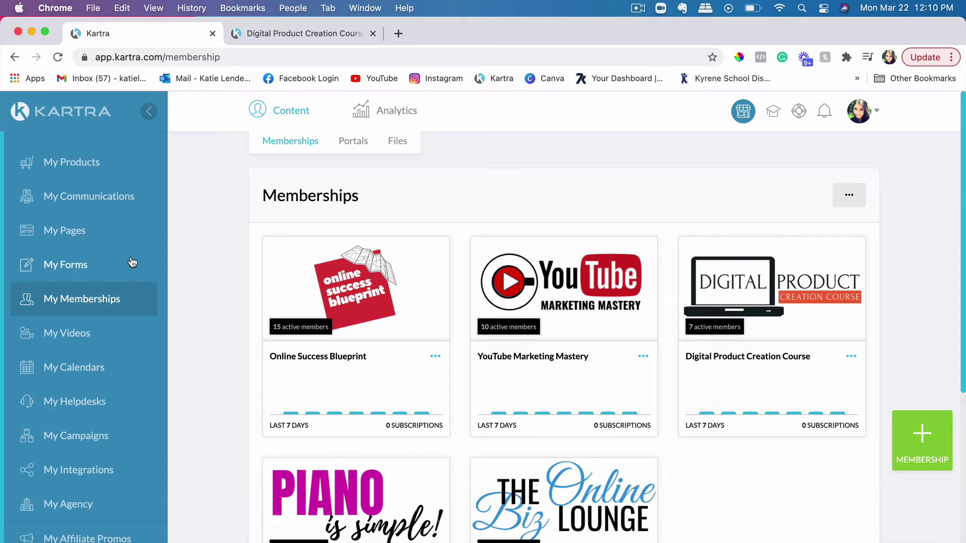
pyautogui.click(314, 35)
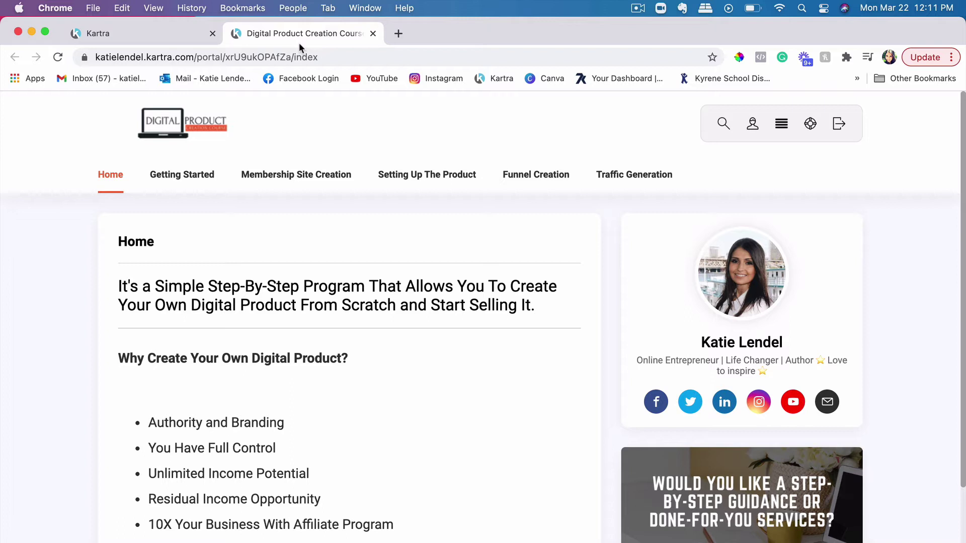
pyautogui.click(122, 31)
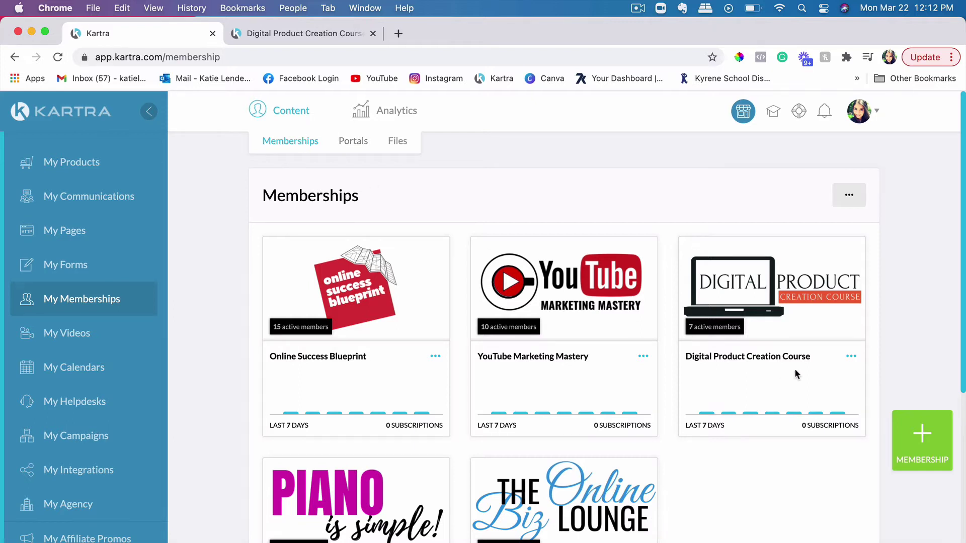
pyautogui.click(926, 470)
# Open the Choosing a Niche lesson in the Digital Product Creation Course portal and review its video, description and comments area.
pyautogui.click(320, 32)
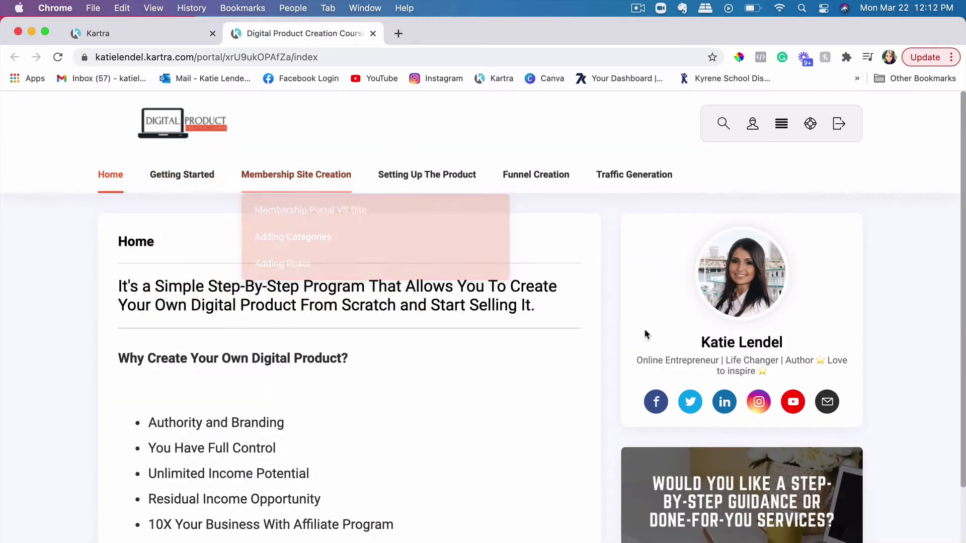
pyautogui.click(196, 212)
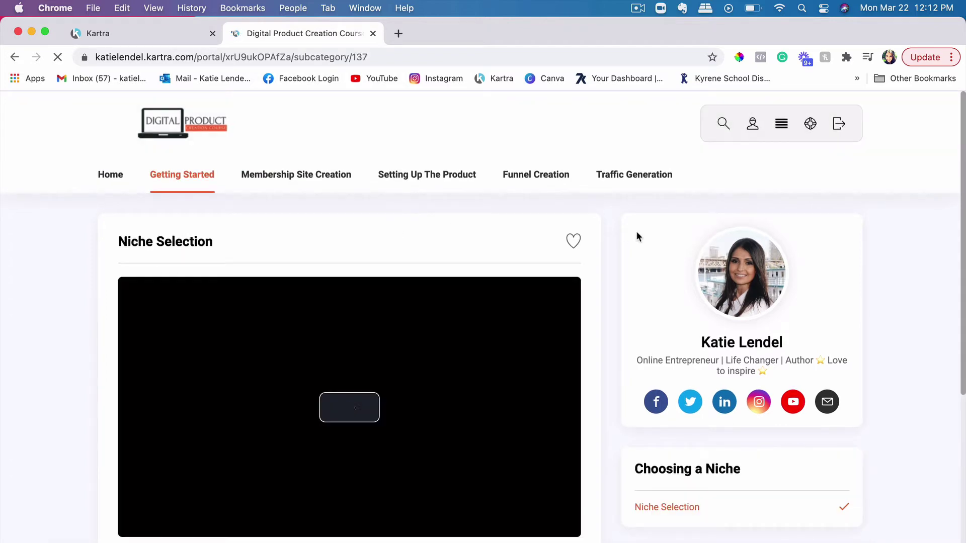
pyautogui.scroll(-3, 710, 307)
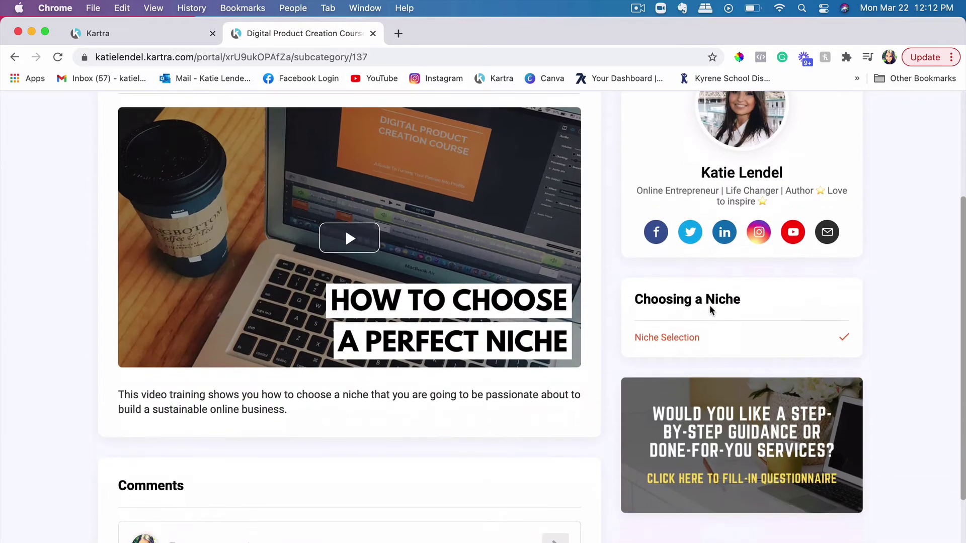
pyautogui.scroll(-1, 711, 309)
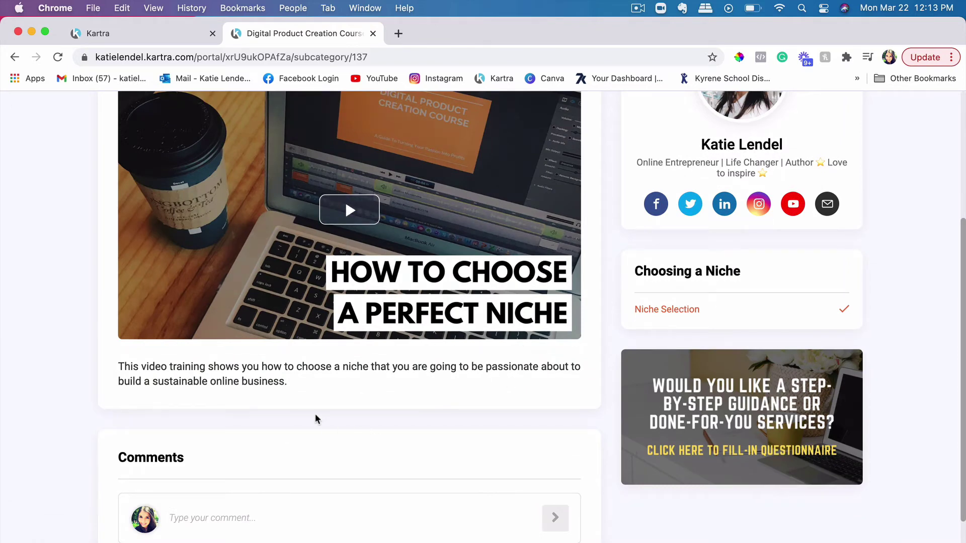
pyautogui.scroll(3, 314, 414)
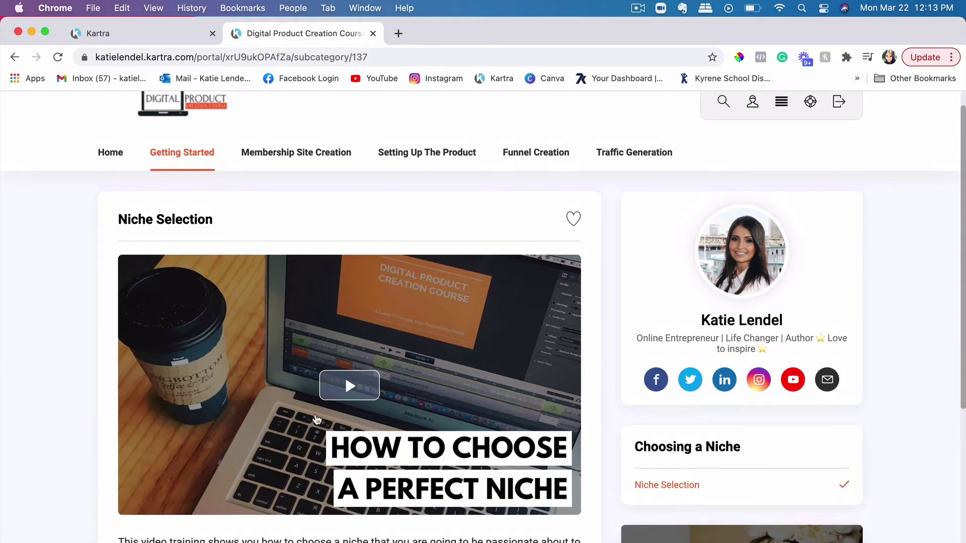
pyautogui.scroll(-3, 266, 404)
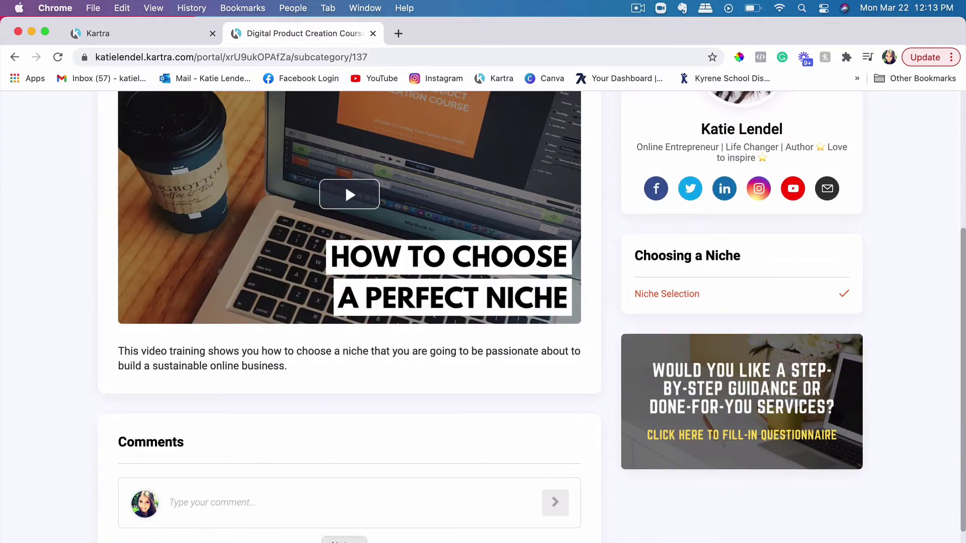
pyautogui.scroll(5, 361, 230)
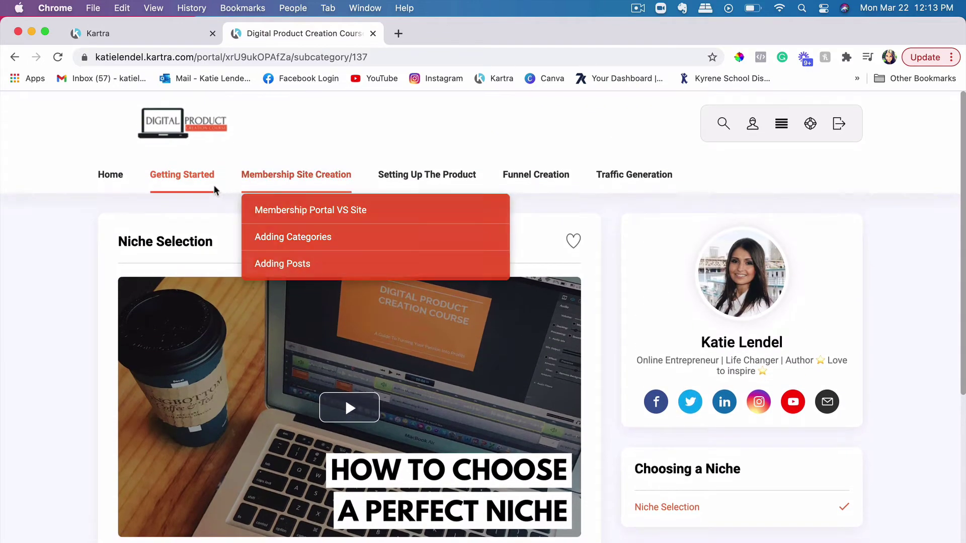
# Open the Product Benefits lesson under Getting Started and look over the portal's other categories.
pyautogui.moveTo(205, 186)
pyautogui.click(194, 269)
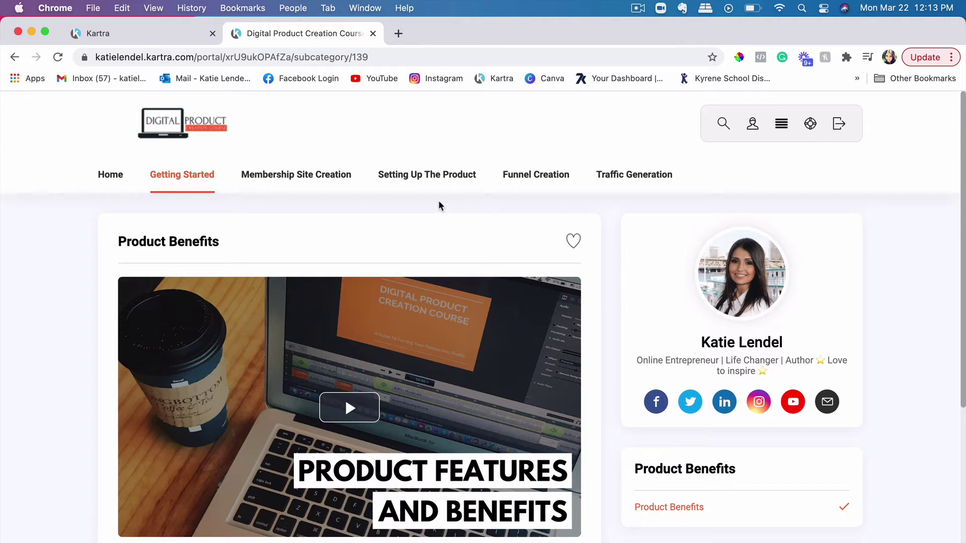
pyautogui.click(150, 30)
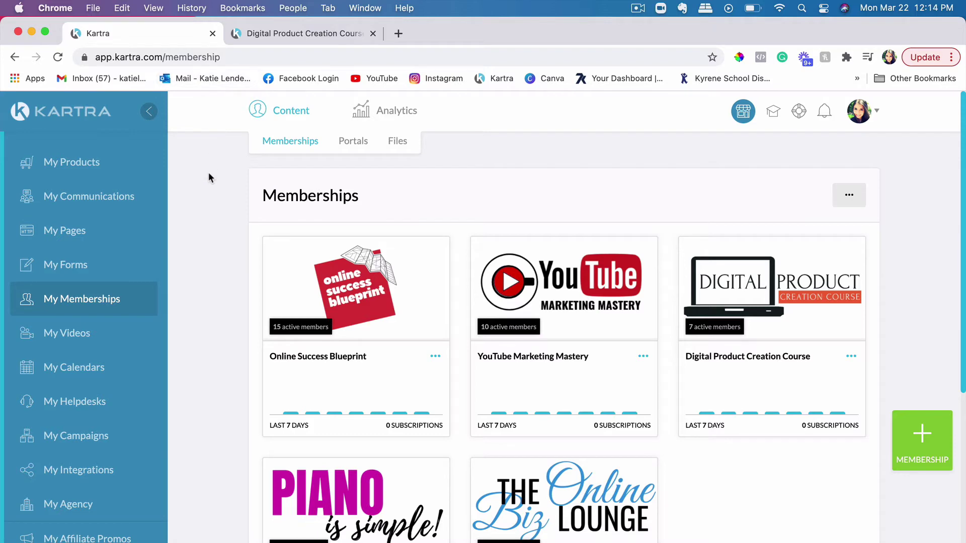
pyautogui.click(290, 34)
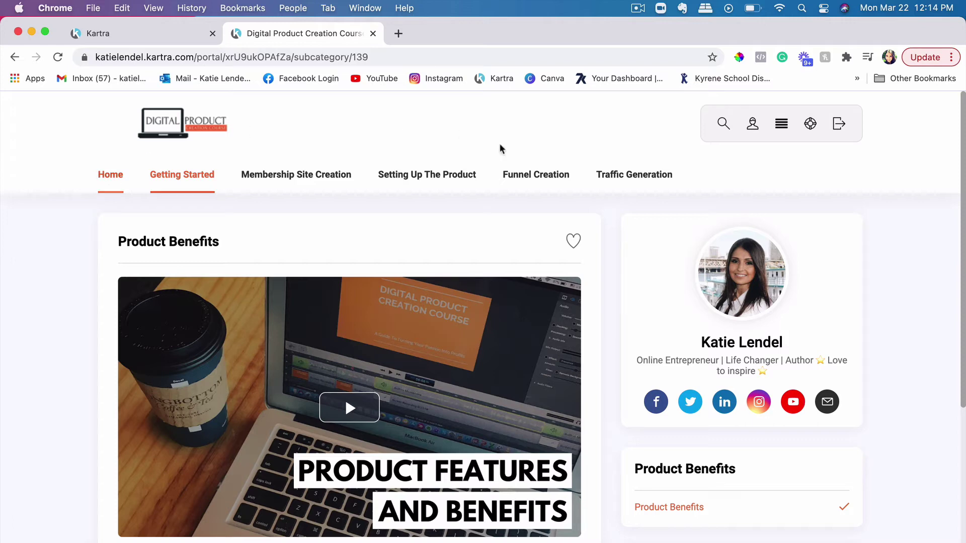
pyautogui.moveTo(507, 184)
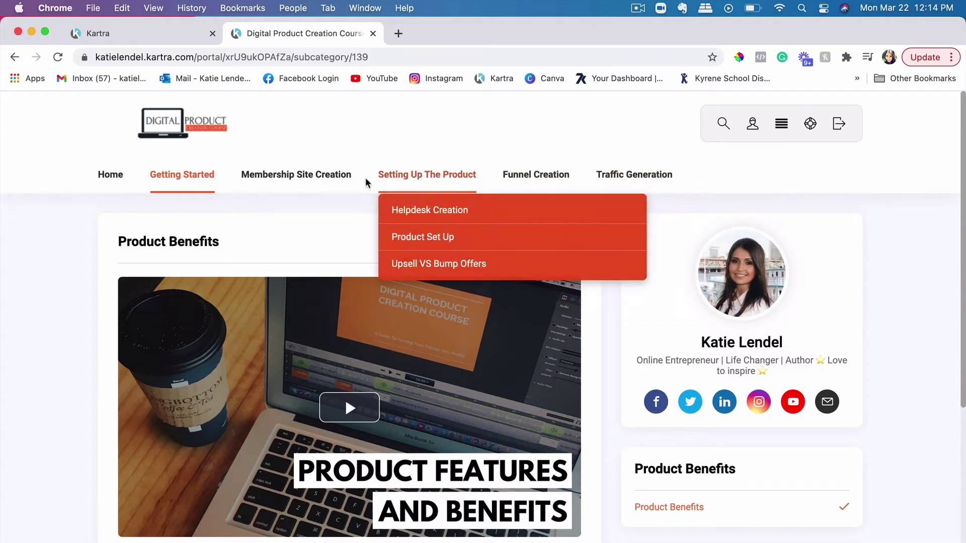
pyautogui.moveTo(211, 188)
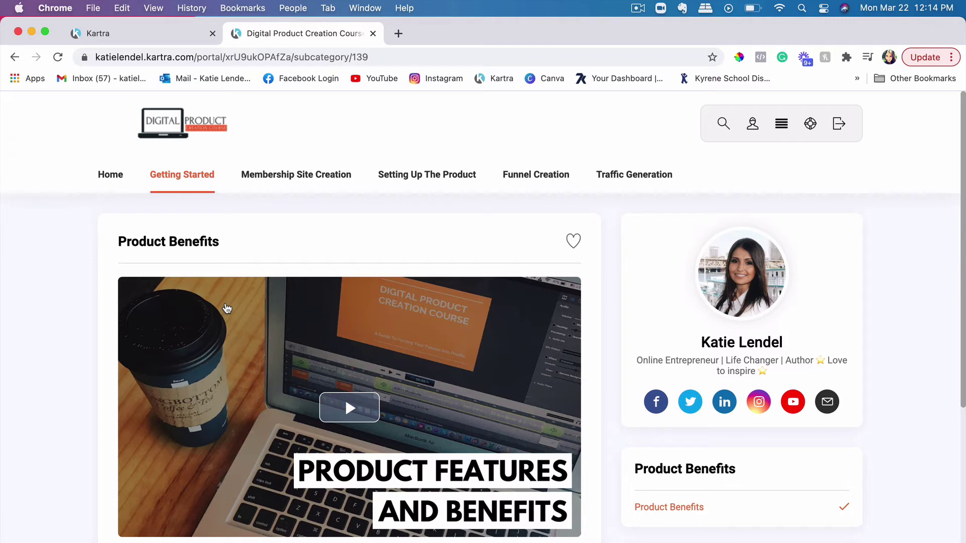
# Return to the Kartra dashboard and view the Integrations, Memberships and Products sections in turn.
pyautogui.hotkey('ctrl', 'shift', 'Tab')
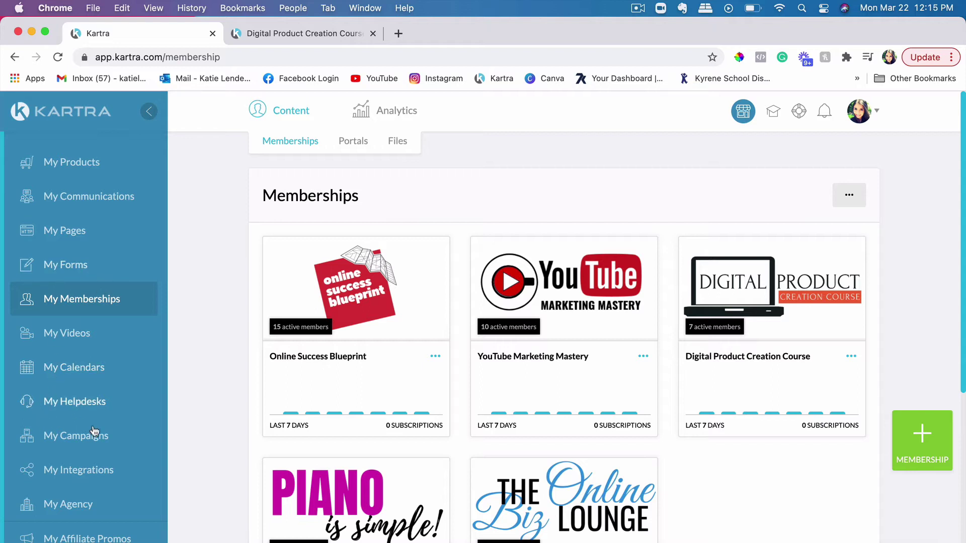
pyautogui.click(100, 469)
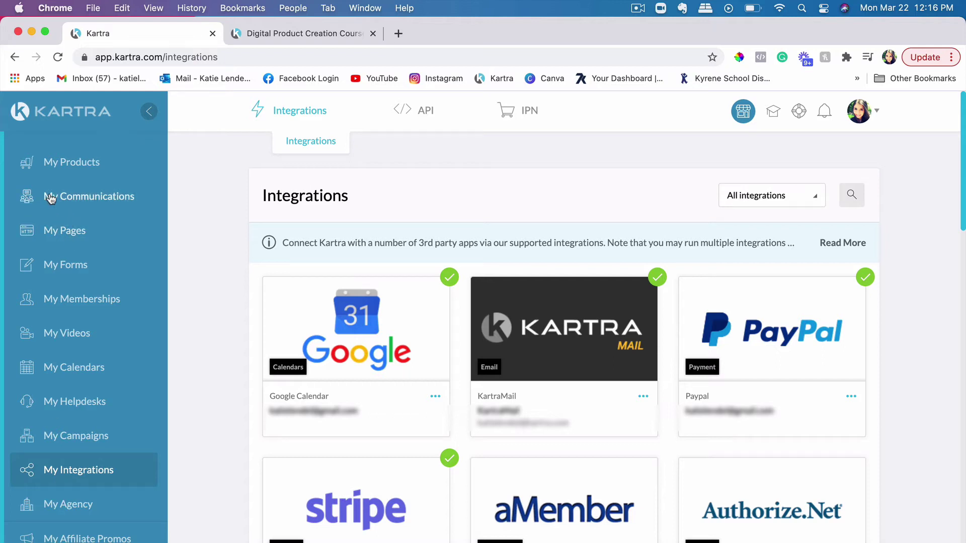
pyautogui.click(64, 303)
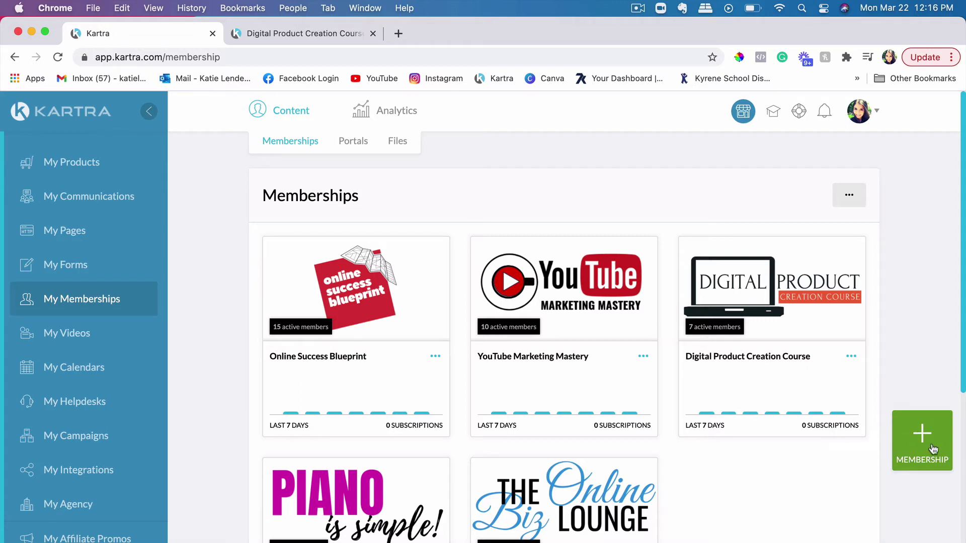
pyautogui.click(55, 167)
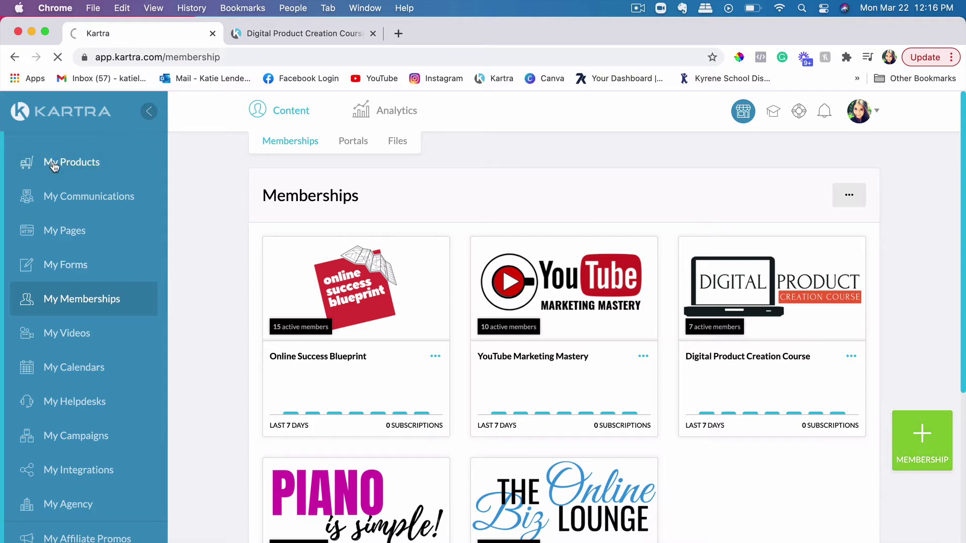
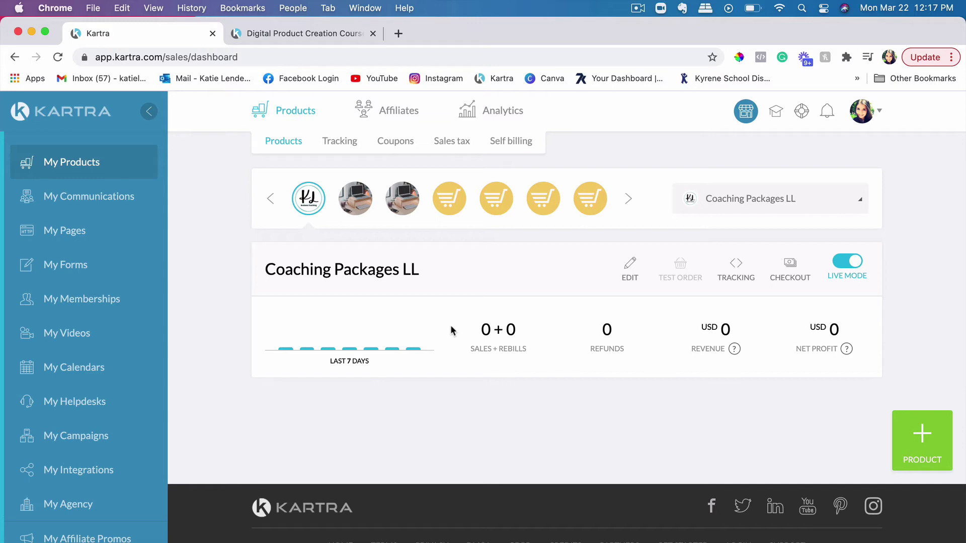
pyautogui.click(295, 34)
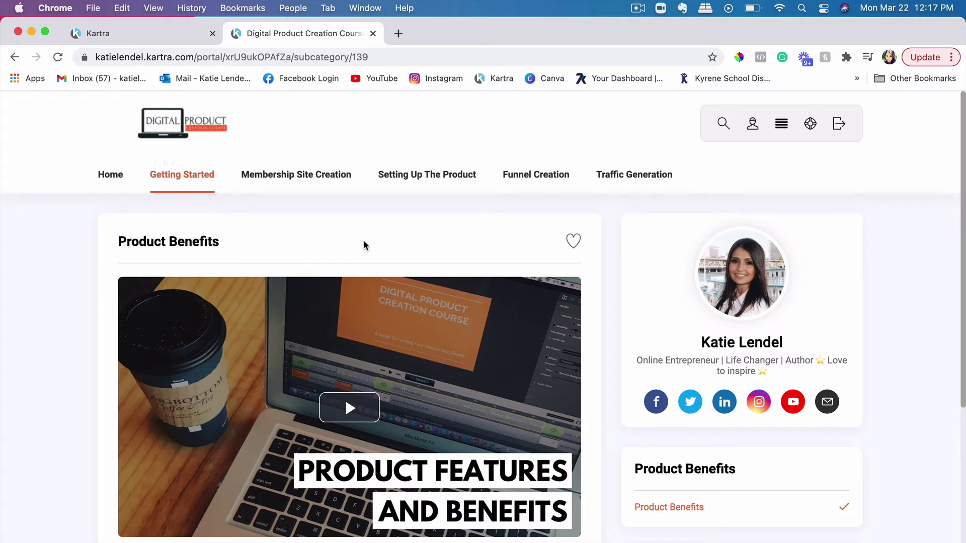
# Filter Kartra's pages to The 7 Aspects Ebook Funnel site and look through all of the funnel's pages.
pyautogui.moveTo(290, 189)
pyautogui.click(140, 34)
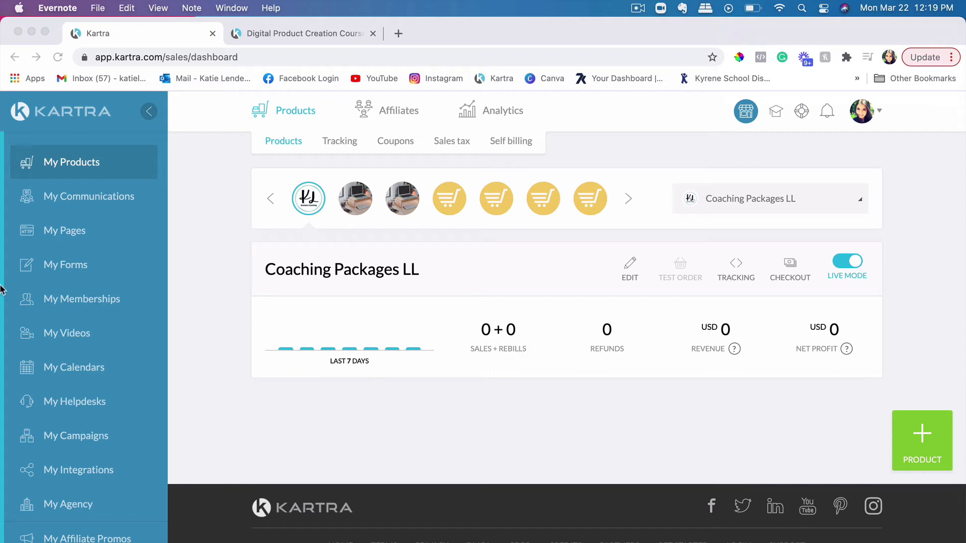
pyautogui.click(82, 233)
pyautogui.click(71, 238)
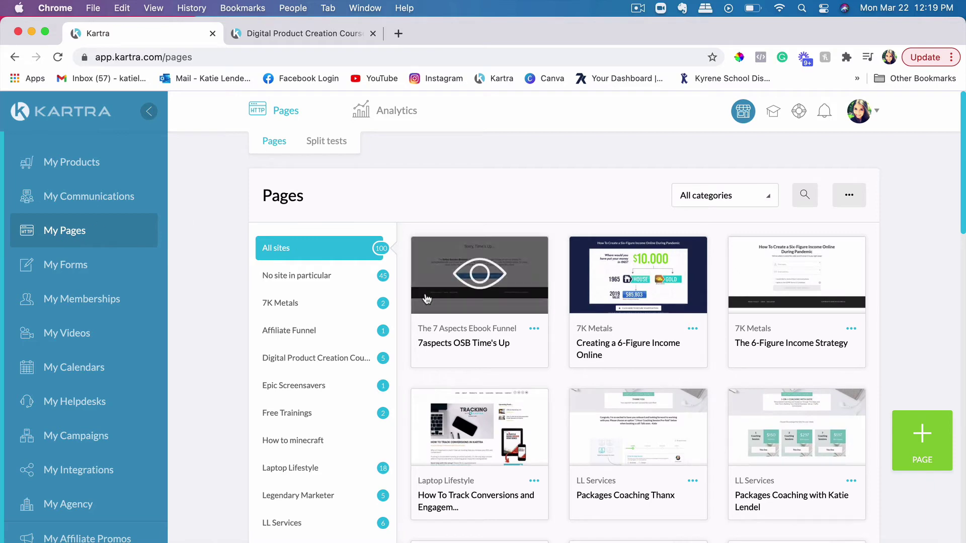
pyautogui.scroll(-3, 293, 418)
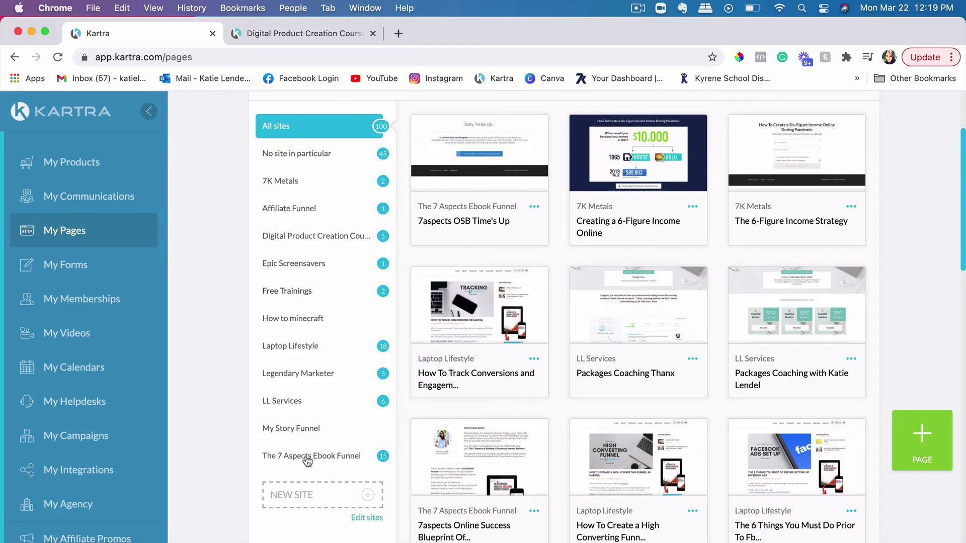
pyautogui.click(323, 457)
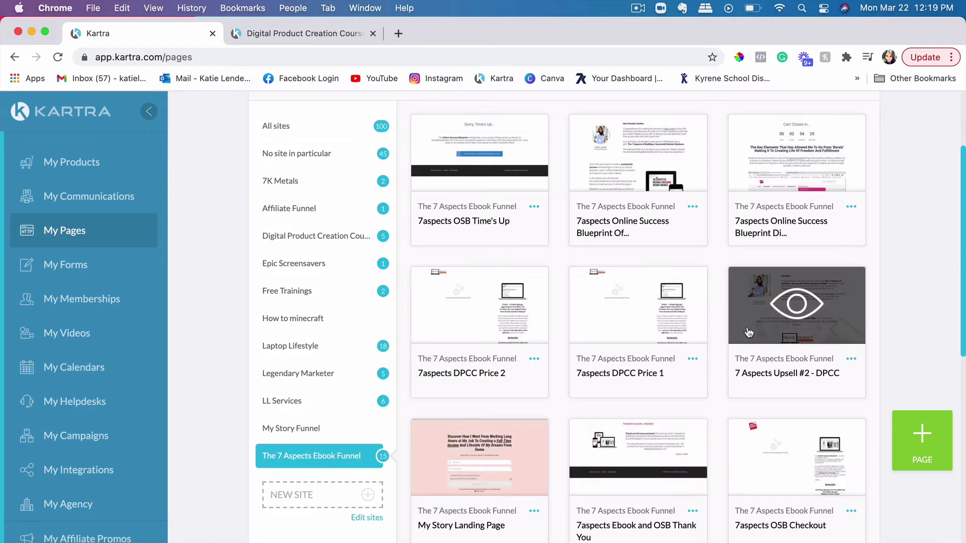
pyautogui.scroll(-1, 749, 327)
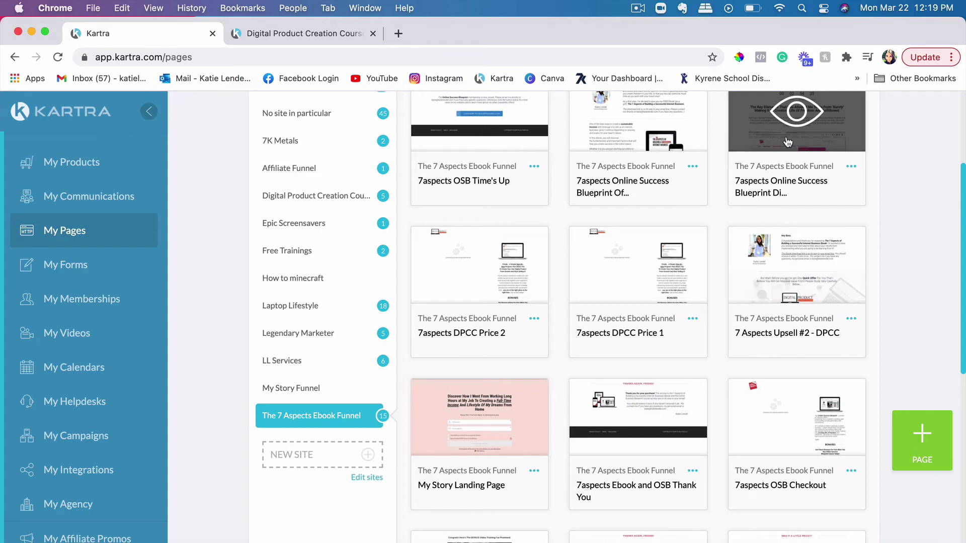
pyautogui.scroll(2, 790, 146)
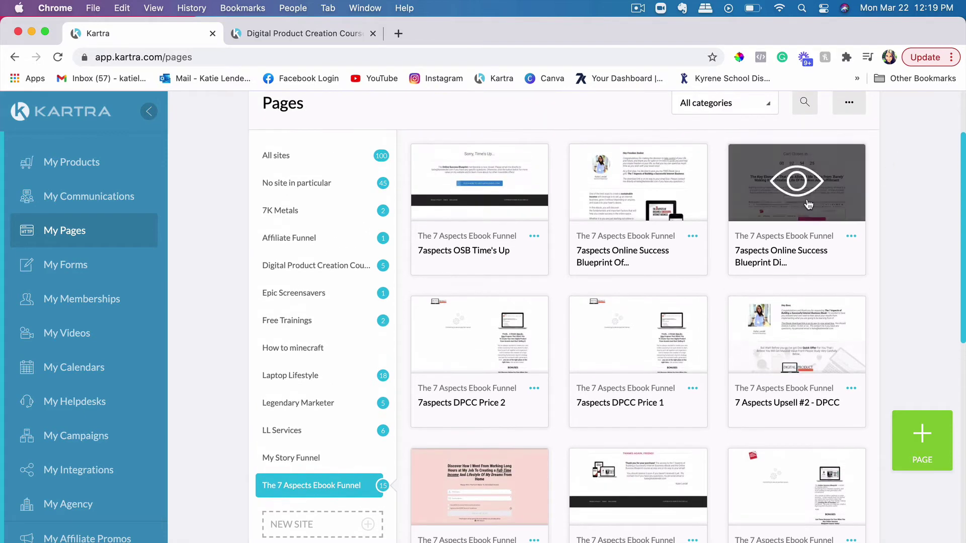
pyautogui.scroll(-4, 723, 257)
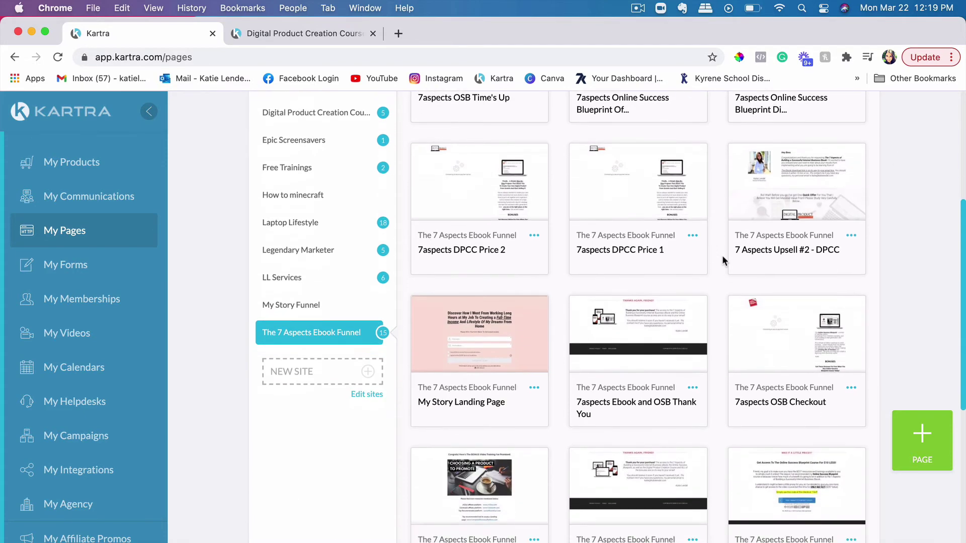
pyautogui.scroll(-8, 723, 259)
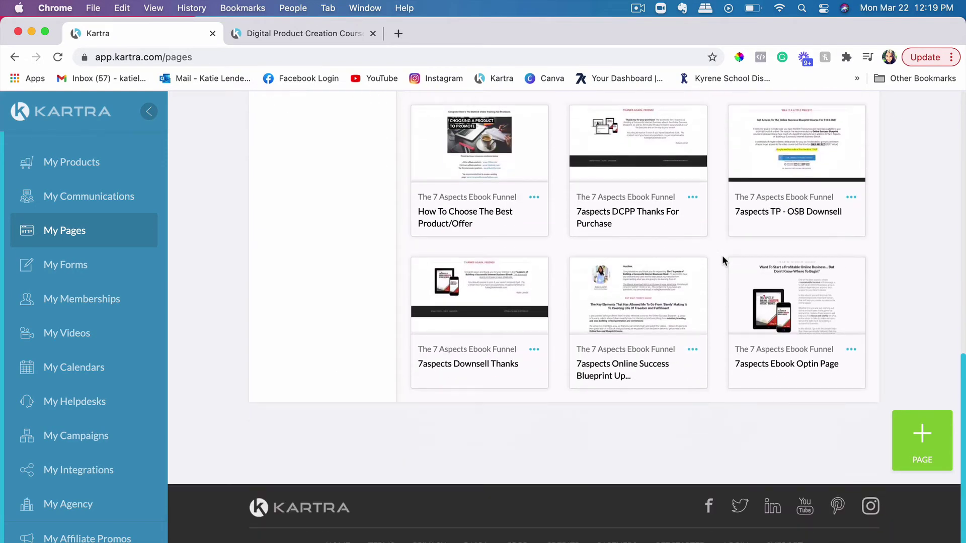
# Preview the 7aspects Online Success Blueprint page with the cart-closing countdown and examine its timer, headline and introduction.
pyautogui.scroll(10, 777, 382)
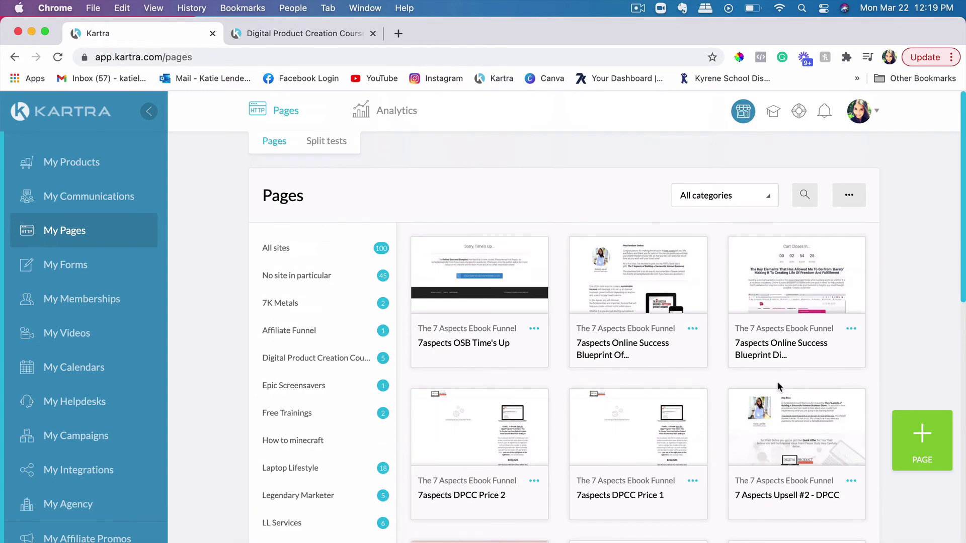
pyautogui.scroll(-10, 777, 381)
pyautogui.click(753, 339)
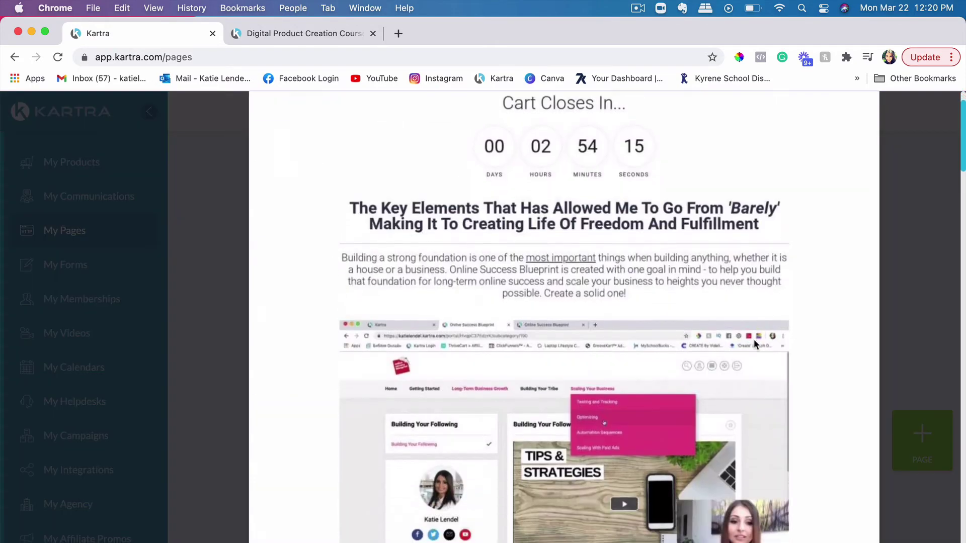
pyautogui.scroll(-1, 754, 339)
pyautogui.scroll(2, 706, 291)
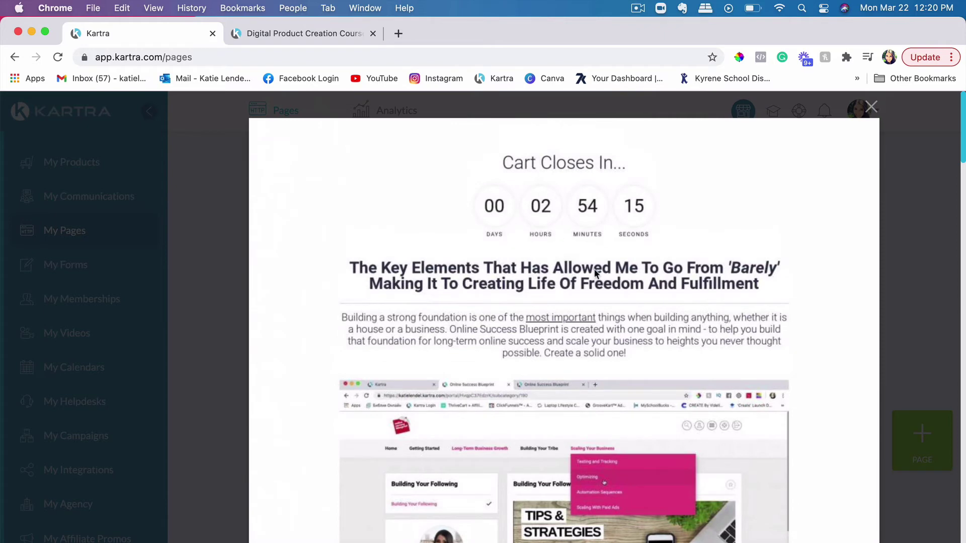
pyautogui.scroll(-2, 554, 233)
pyautogui.scroll(2, 554, 239)
pyautogui.scroll(-5, 577, 211)
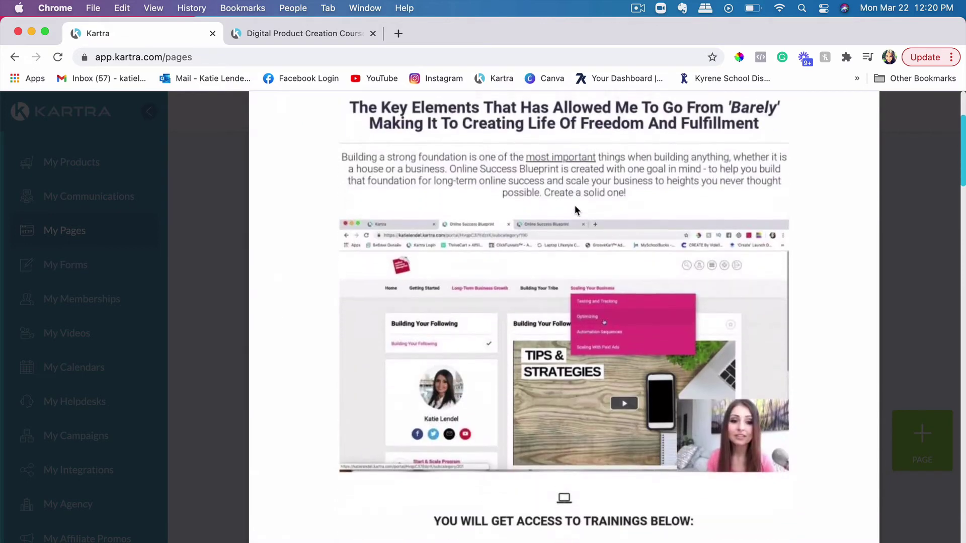
# Review the sales page's video, list of included trainings, $37 purchase button and customer testimonials.
pyautogui.scroll(-3, 559, 162)
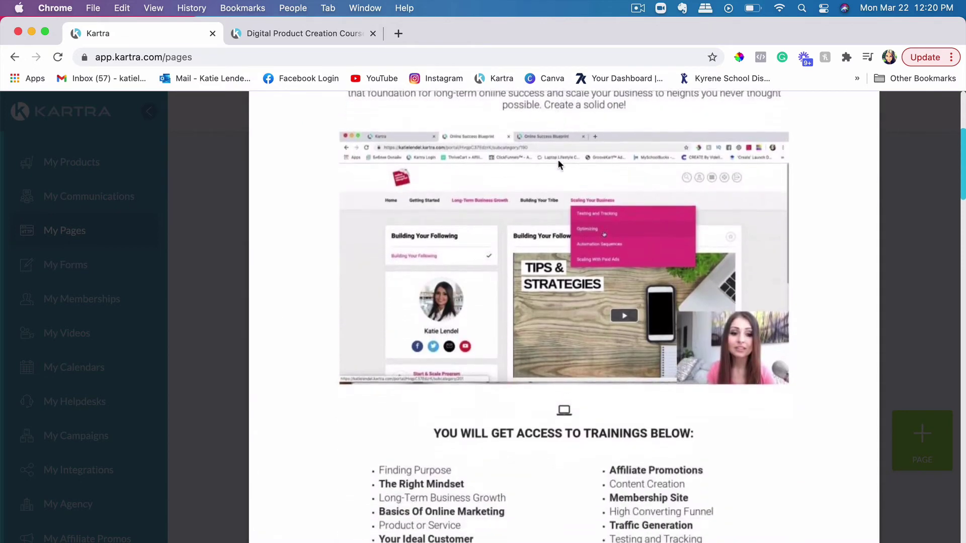
pyautogui.scroll(-10, 559, 162)
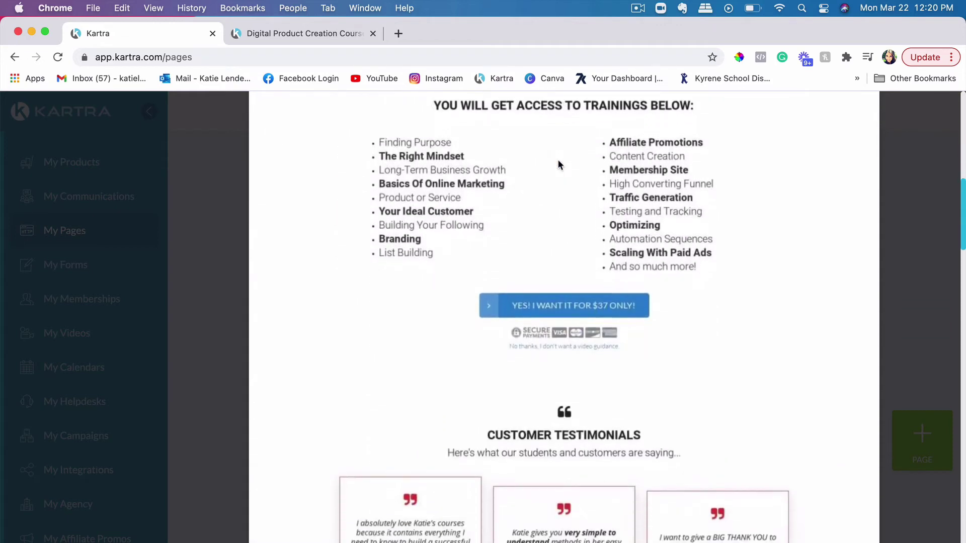
pyautogui.scroll(-7, 558, 162)
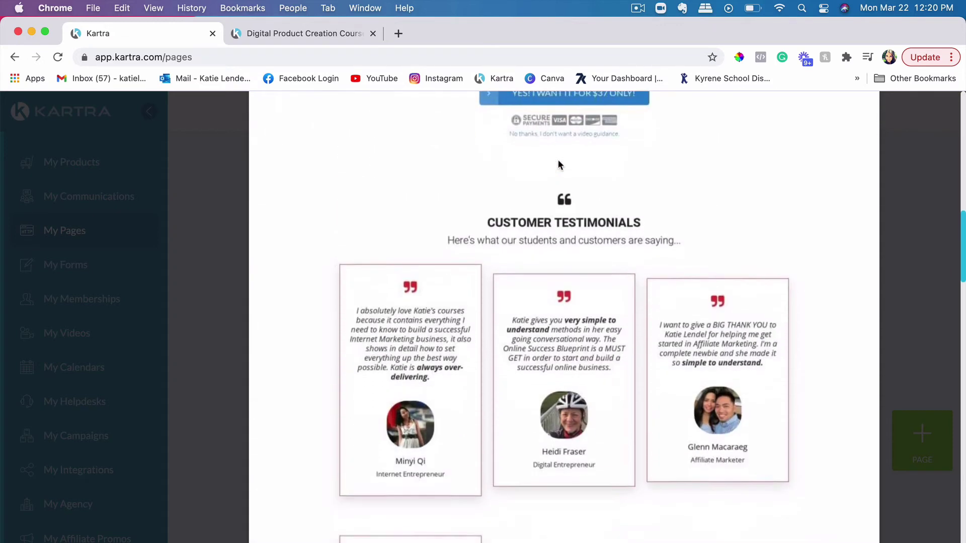
pyautogui.scroll(-4, 549, 300)
pyautogui.scroll(10, 550, 299)
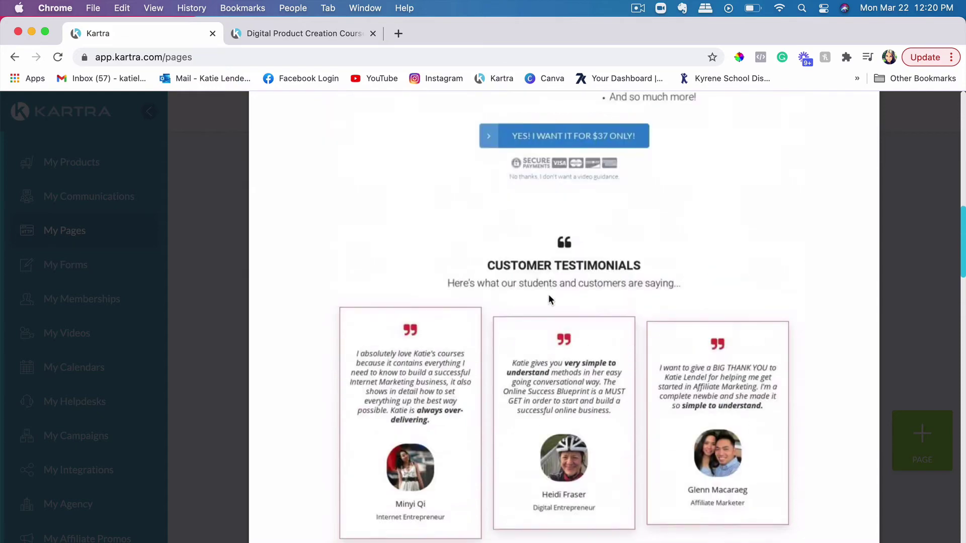
pyautogui.scroll(4, 548, 300)
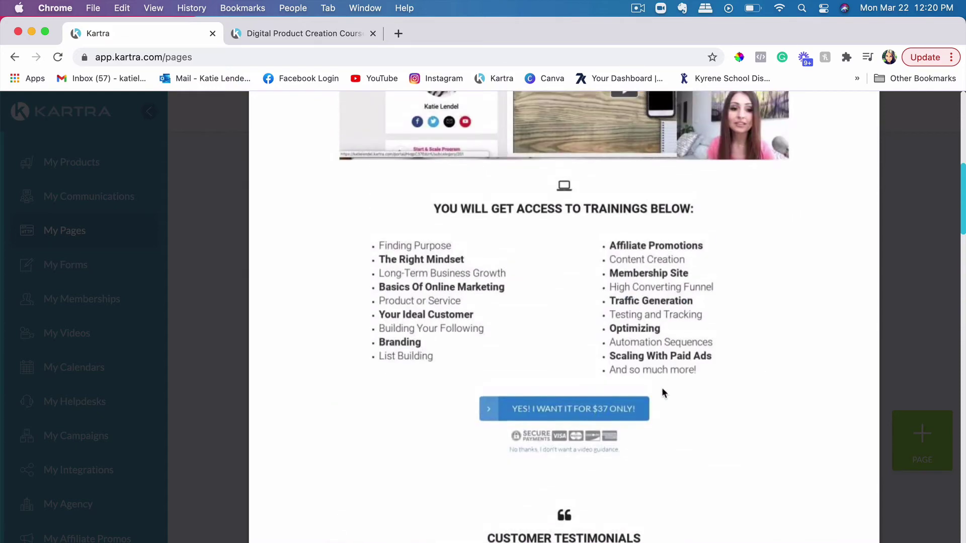
# Examine the sales page's "Here's What Makes Us Different" section and its Fast Action Taker Bonuses.
pyautogui.scroll(-15, 662, 392)
pyautogui.scroll(-4, 662, 392)
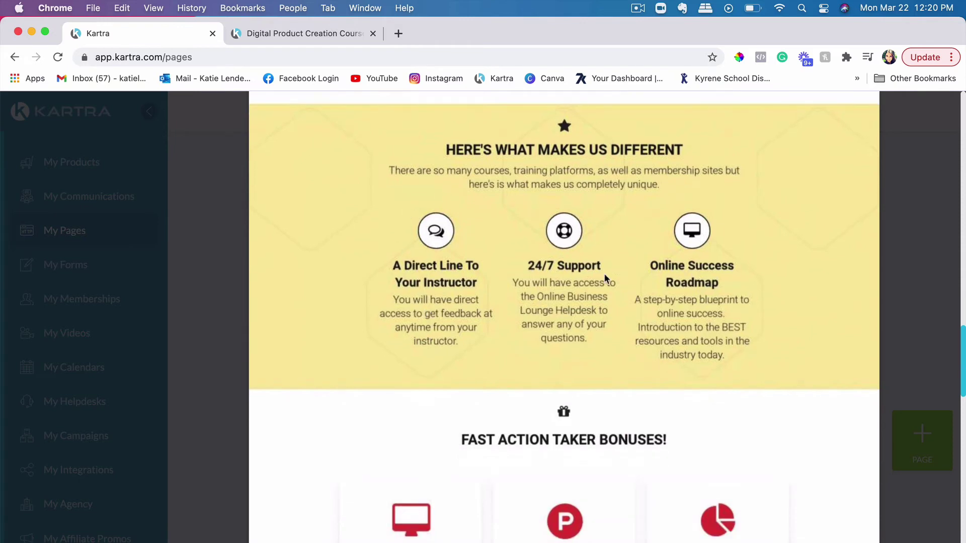
pyautogui.scroll(-6, 605, 277)
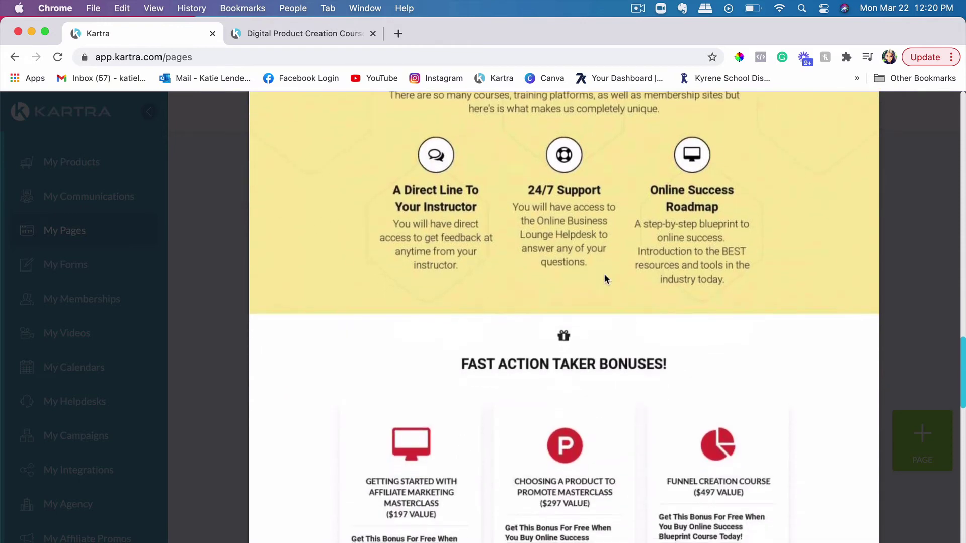
pyautogui.scroll(-1, 605, 276)
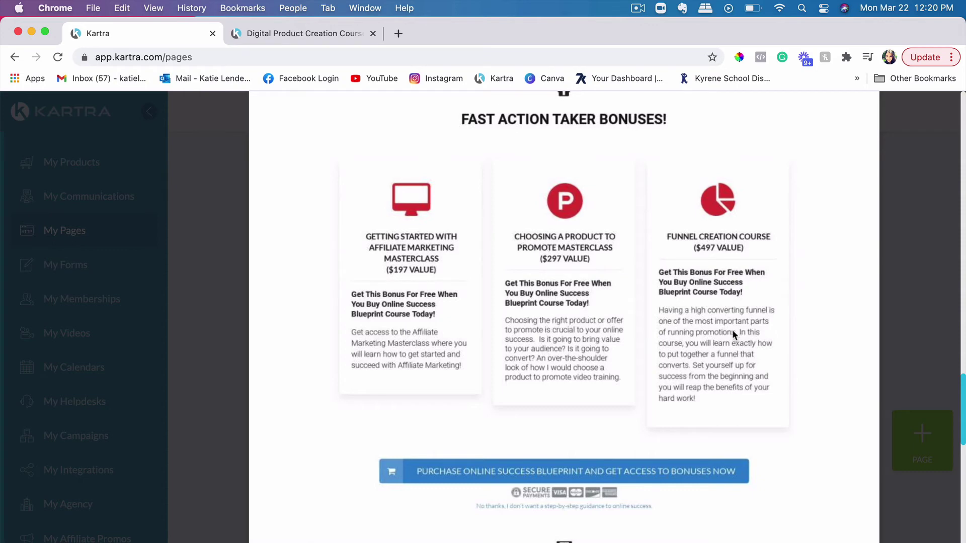
pyautogui.scroll(-2, 732, 330)
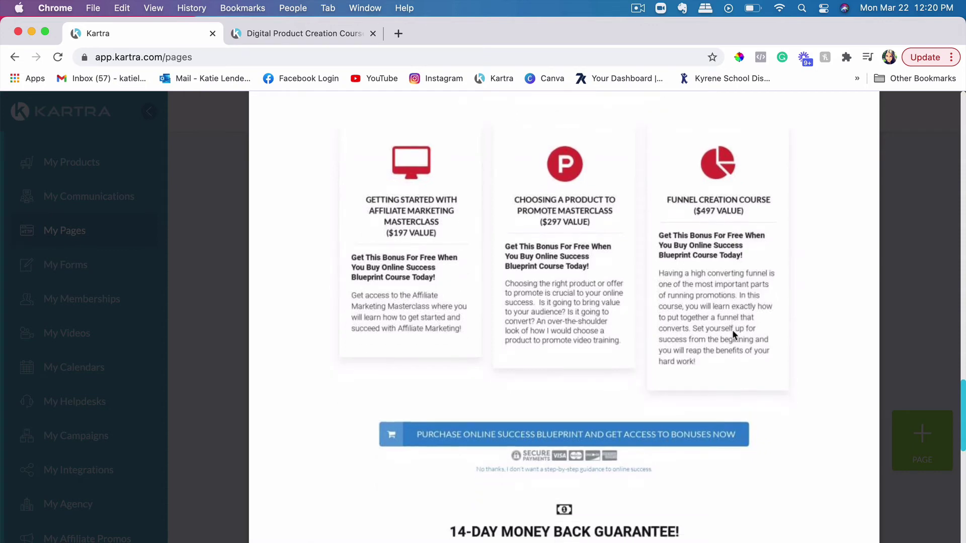
pyautogui.scroll(3, 732, 330)
pyautogui.scroll(8, 732, 330)
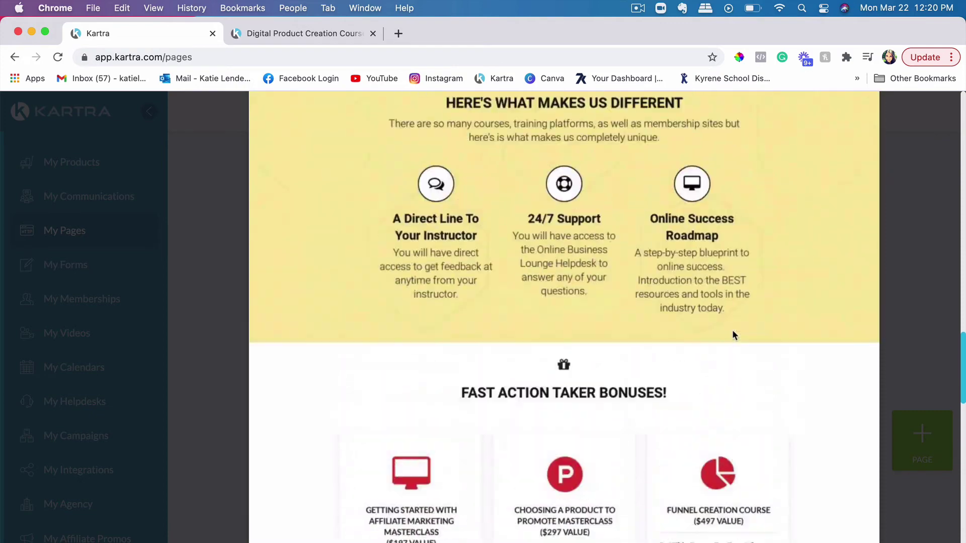
# Read the sales page's 14-day money back guarantee and FAQs, down to the footer.
pyautogui.scroll(-9, 732, 330)
pyautogui.scroll(-9, 732, 330)
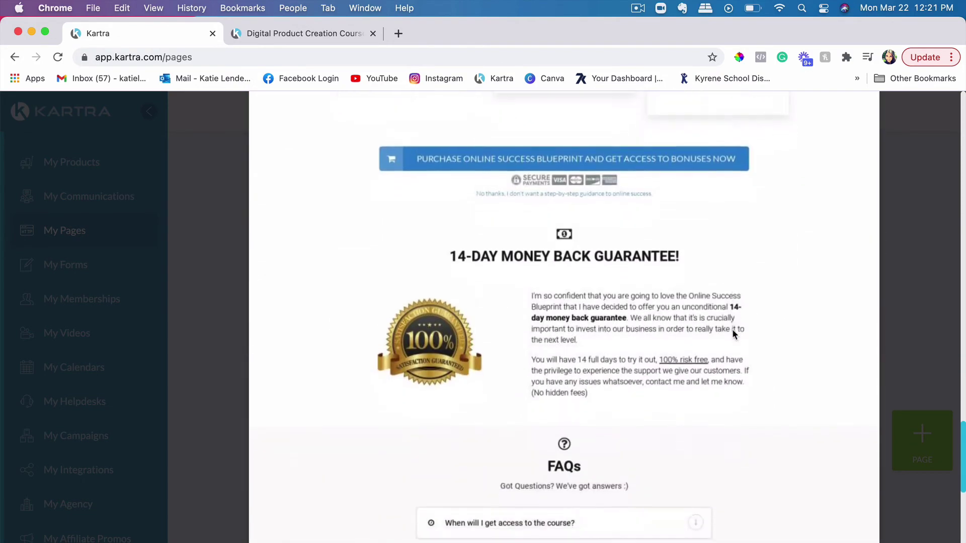
pyautogui.scroll(2, 733, 332)
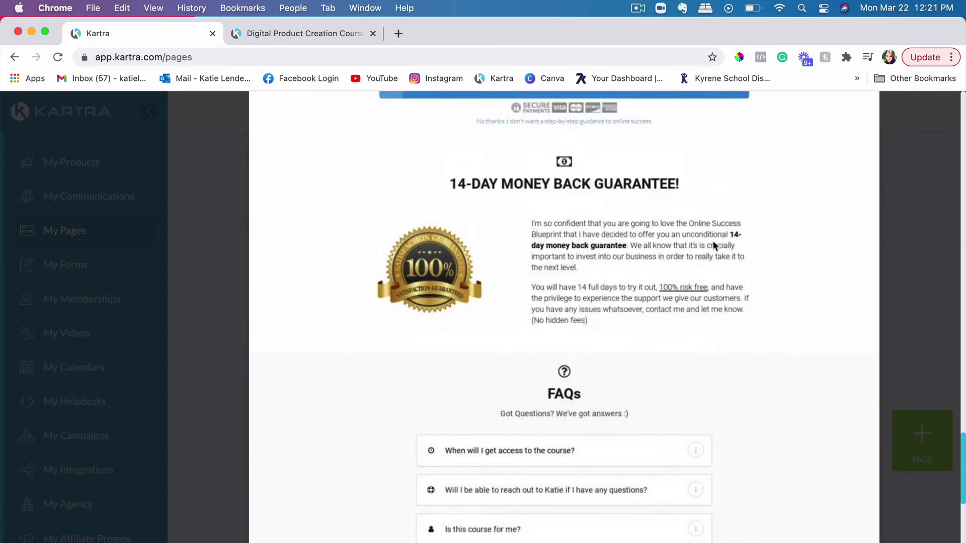
pyautogui.scroll(-3, 528, 267)
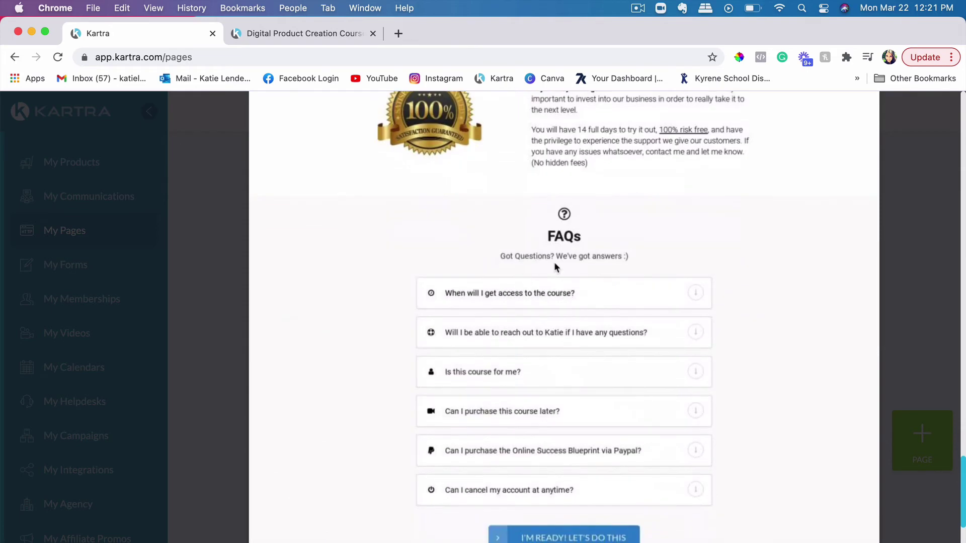
pyautogui.scroll(-5, 670, 365)
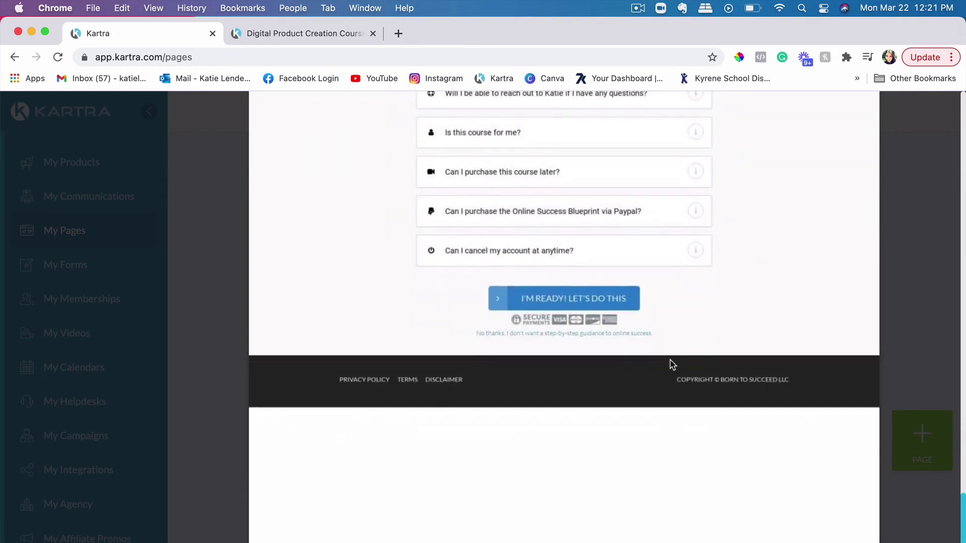
# Look over the entire Online Success Blueprint sales page once more, from countdown to guarantee, and close its preview.
pyautogui.scroll(15, 671, 364)
pyautogui.scroll(1, 671, 364)
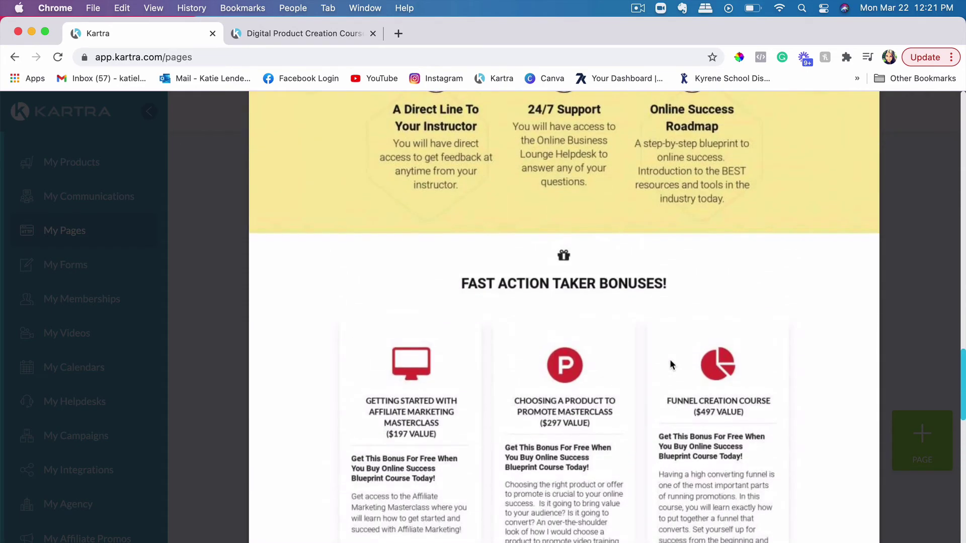
pyautogui.scroll(12, 670, 365)
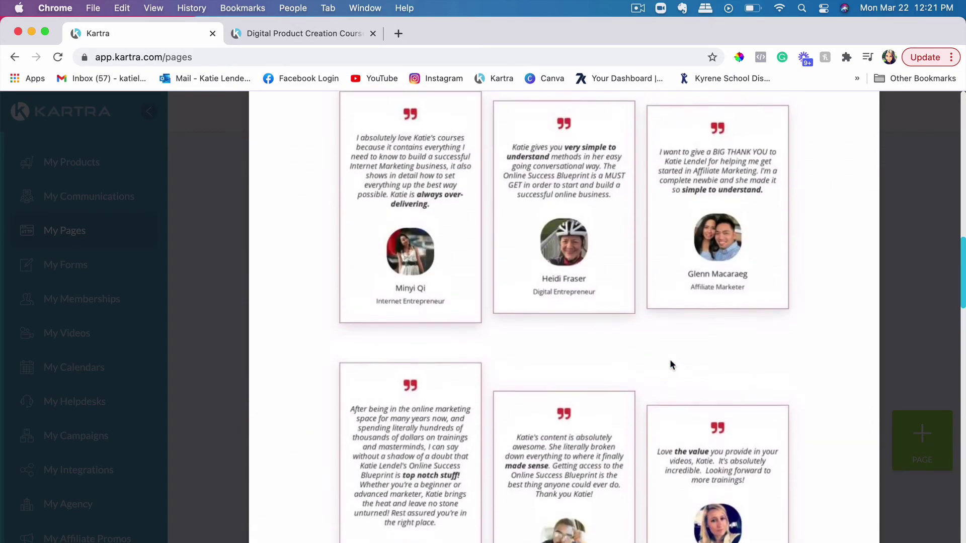
pyautogui.scroll(15, 670, 362)
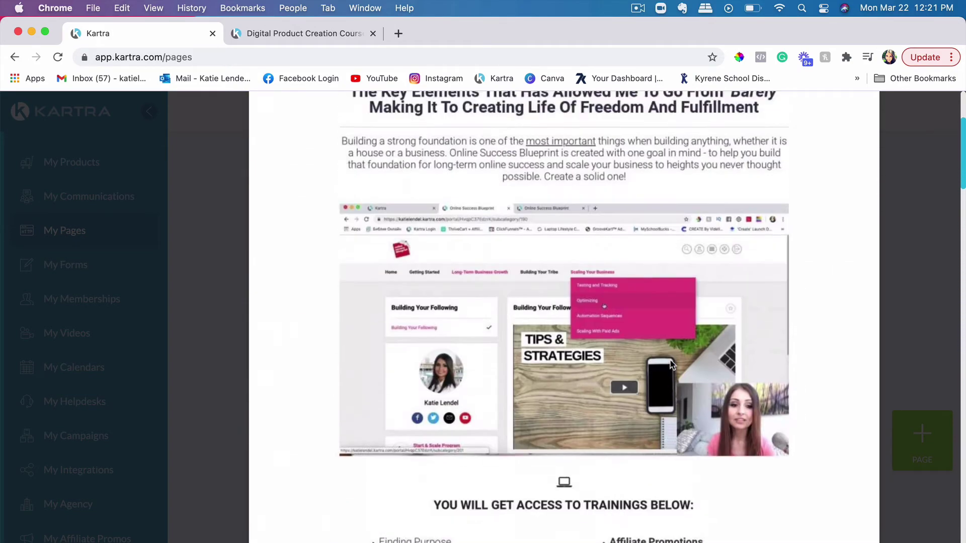
pyautogui.scroll(4, 671, 363)
pyautogui.scroll(-15, 670, 364)
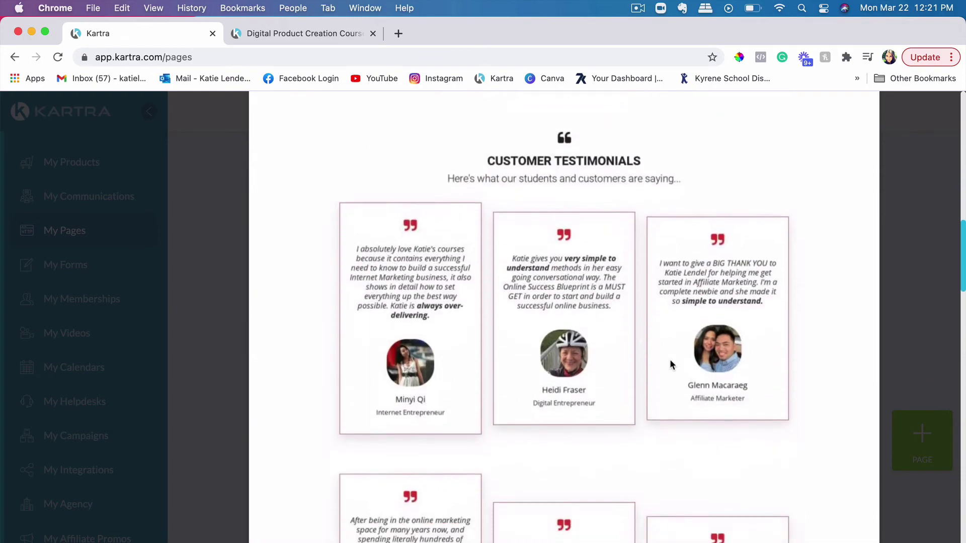
pyautogui.scroll(-10, 671, 364)
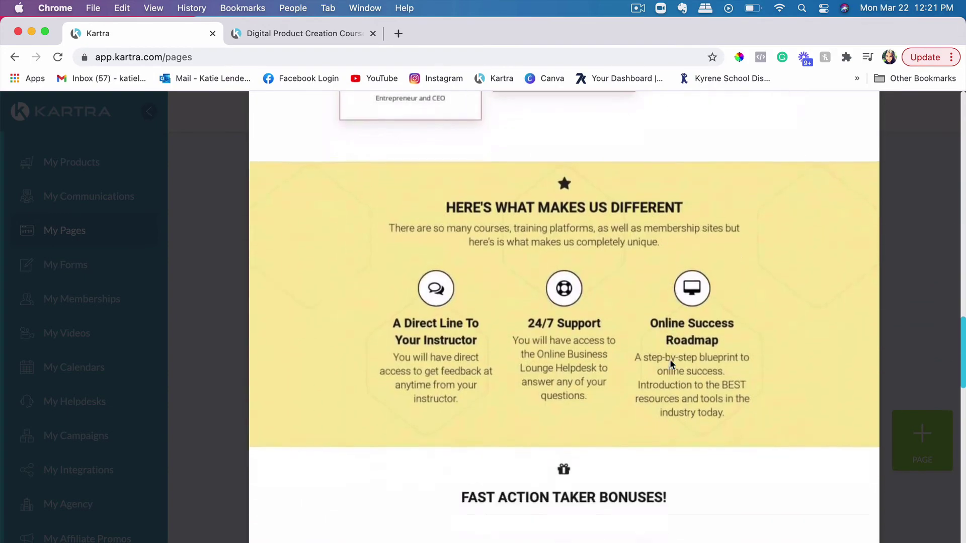
pyautogui.scroll(-15, 670, 363)
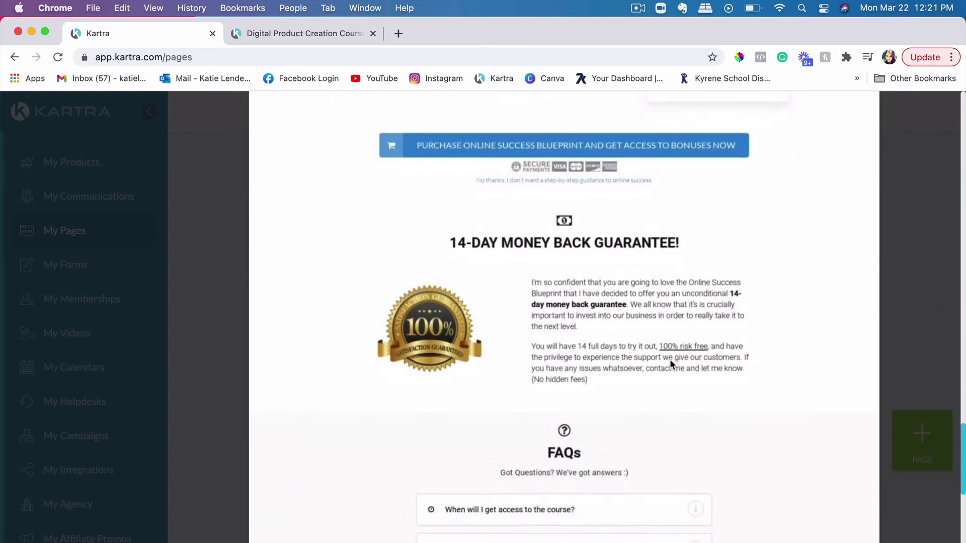
pyautogui.scroll(-4, 669, 359)
pyautogui.scroll(15, 669, 359)
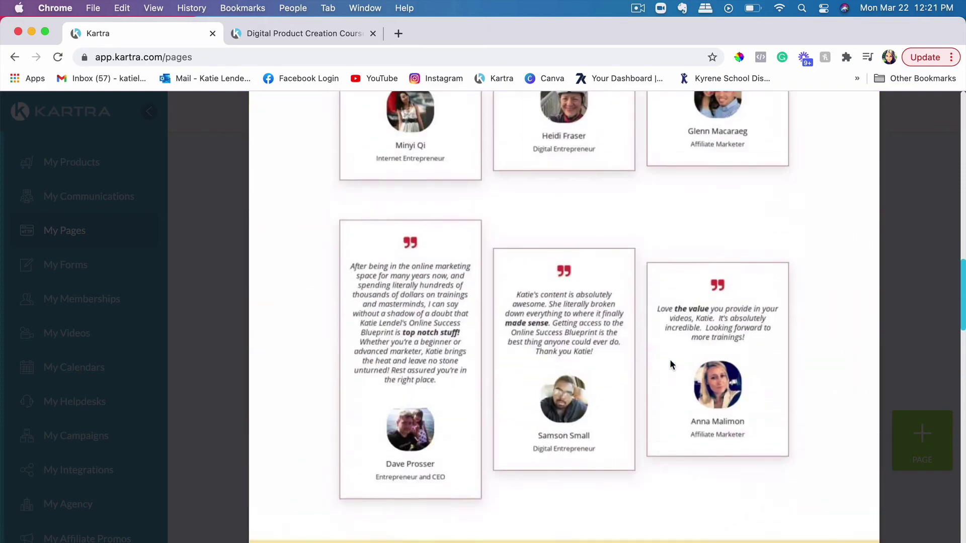
pyautogui.scroll(15, 670, 363)
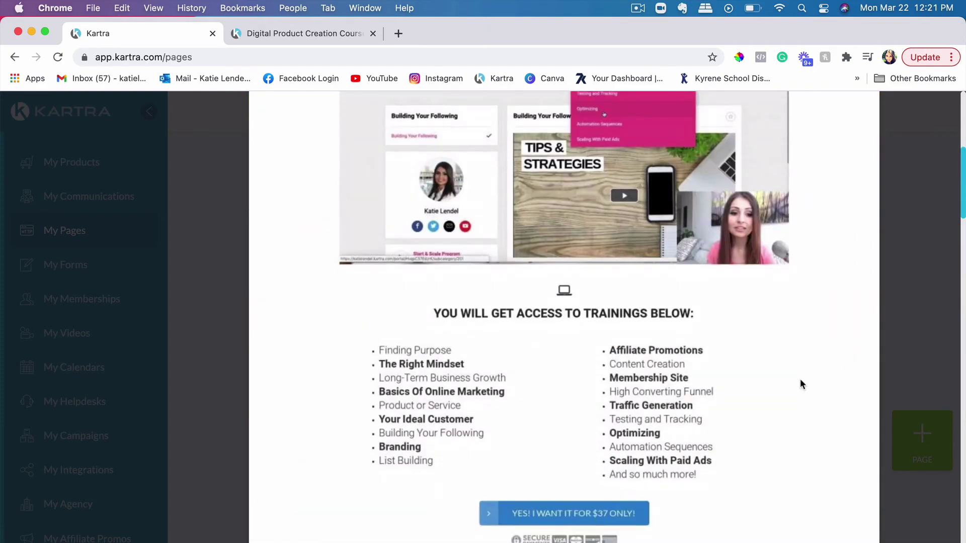
pyautogui.scroll(10, 800, 381)
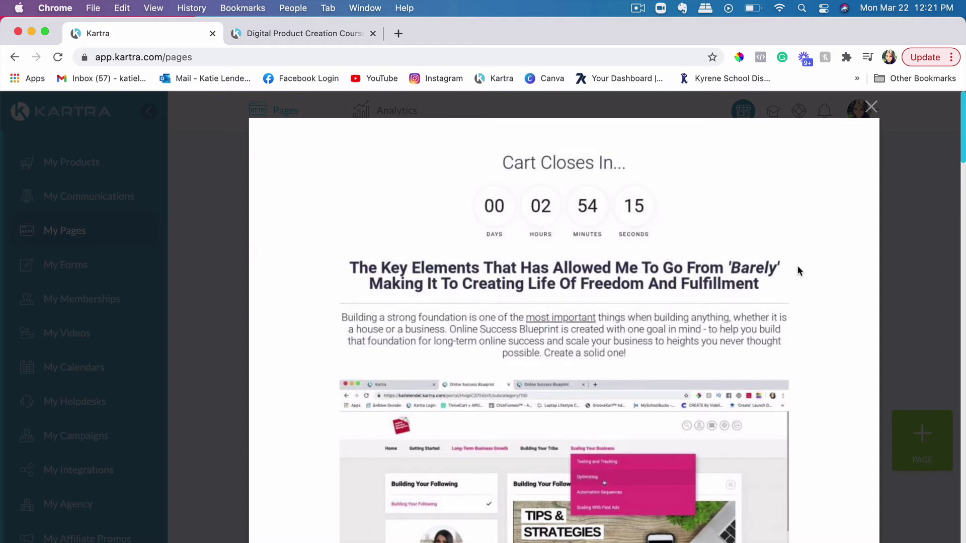
pyautogui.scroll(-3, 698, 312)
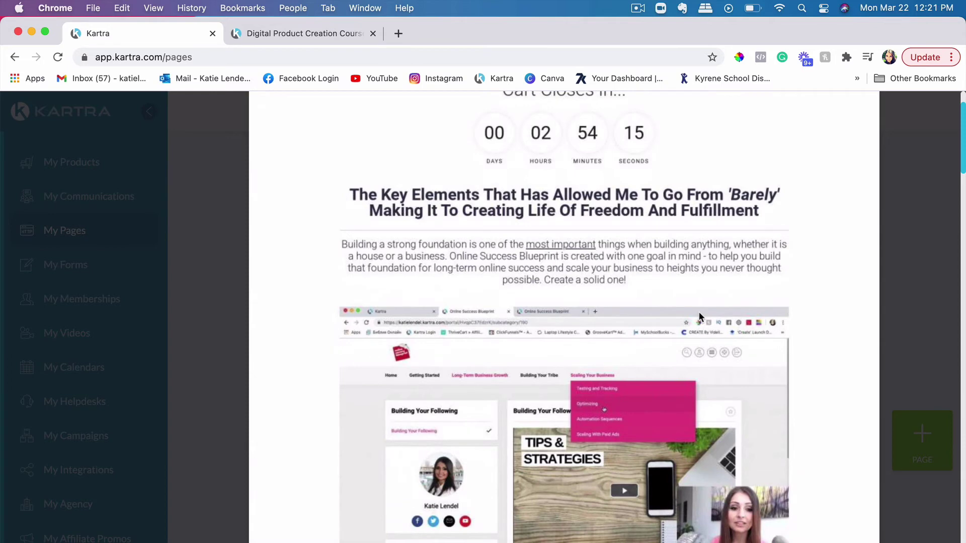
pyautogui.scroll(3, 609, 276)
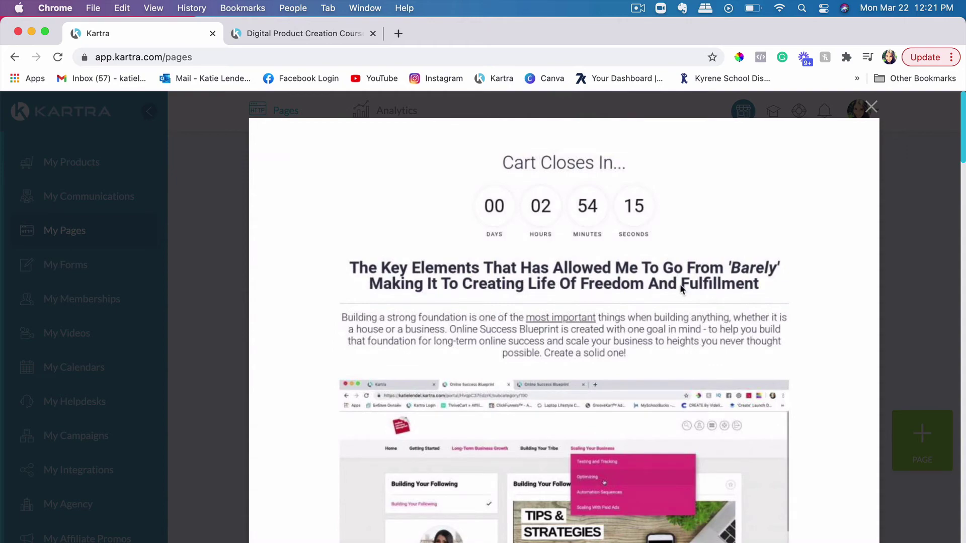
pyautogui.click(871, 105)
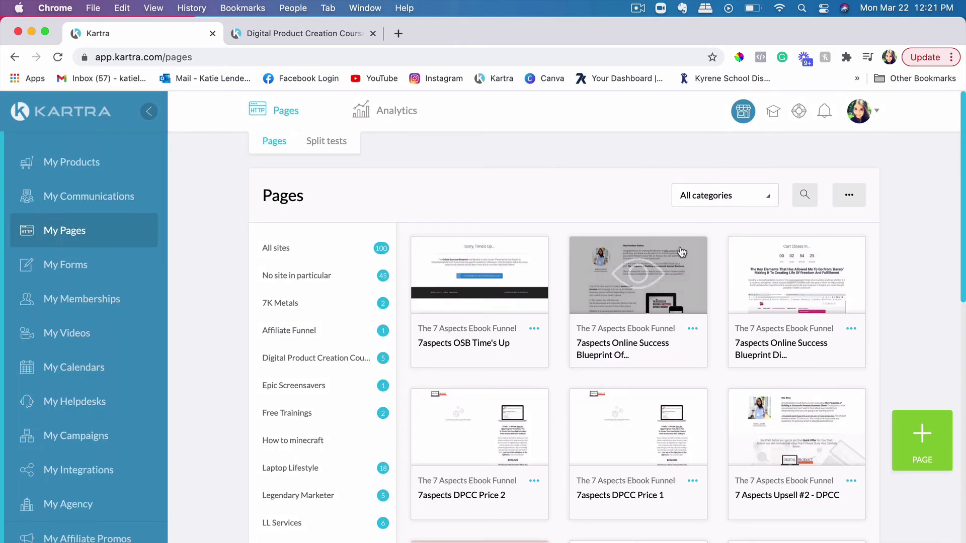
# Find the 7aspects OSB Checkout page in The 7 Aspects Ebook Funnel and preview it.
pyautogui.scroll(-5, 682, 252)
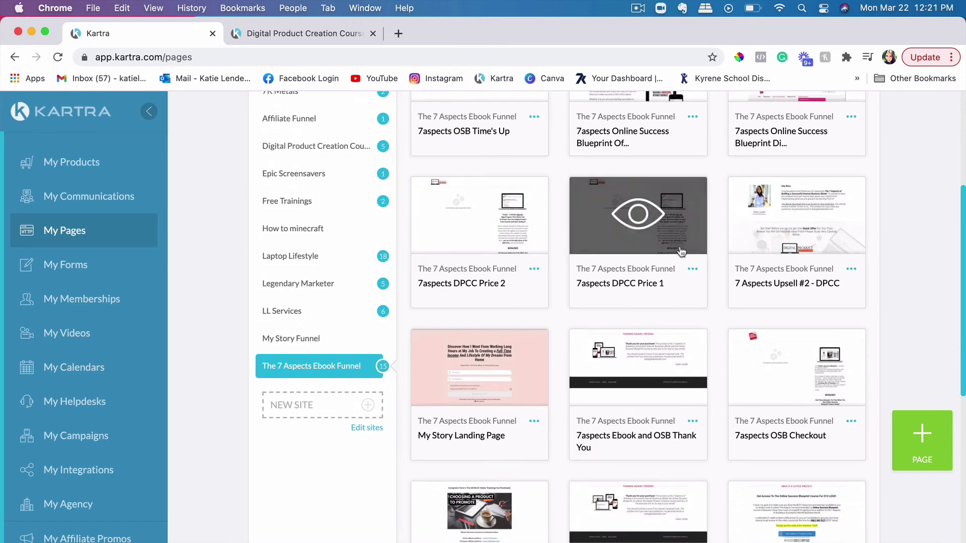
pyautogui.scroll(-2, 748, 274)
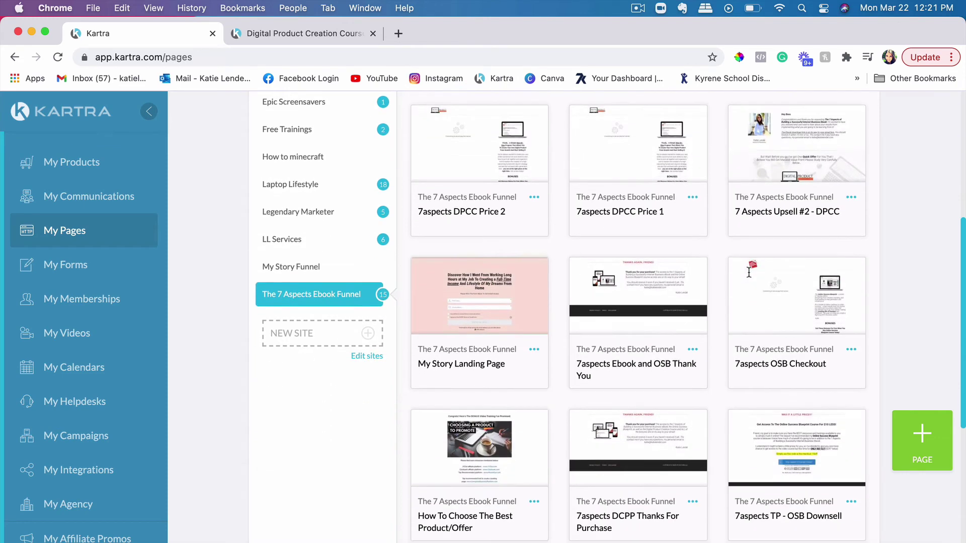
pyautogui.scroll(-3, 749, 272)
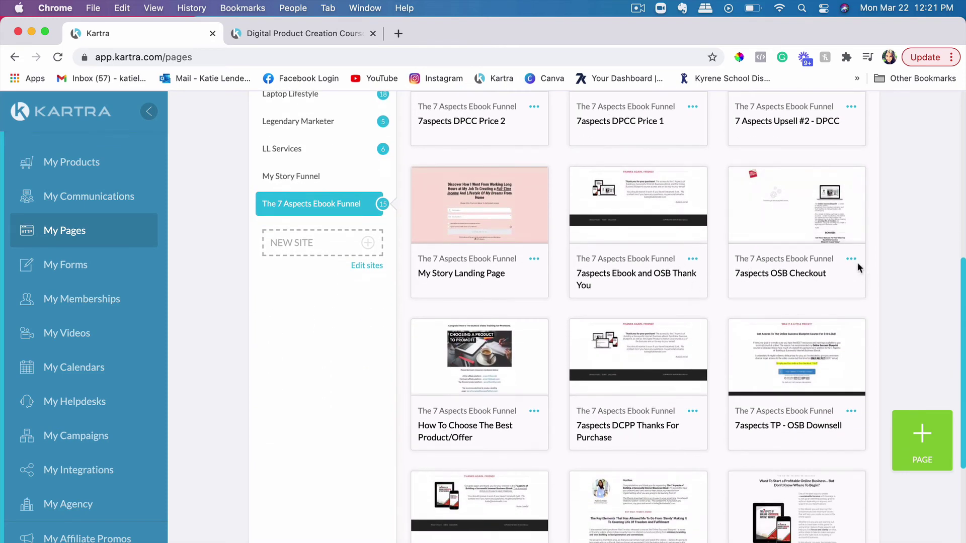
pyautogui.click(781, 220)
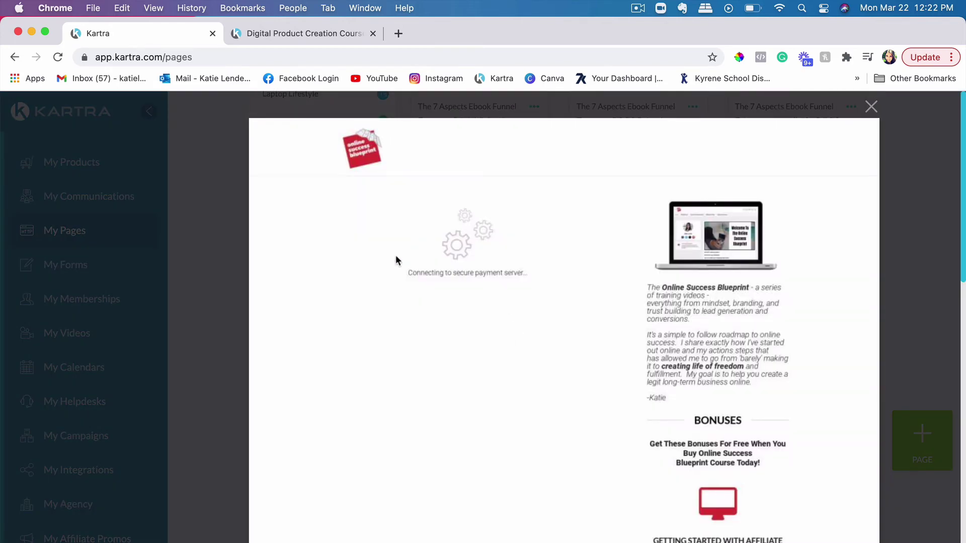
pyautogui.scroll(-1, 598, 437)
pyautogui.scroll(1, 598, 437)
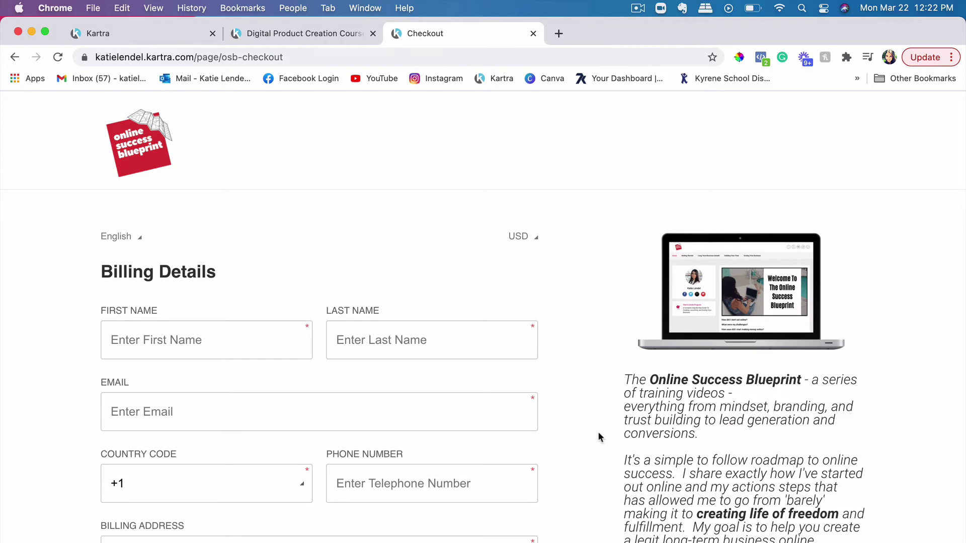
# Look over the Online Success Blueprint checkout page, from its billing details form to the payment section and bonuses.
pyautogui.scroll(-2, 599, 436)
pyautogui.scroll(-10, 766, 457)
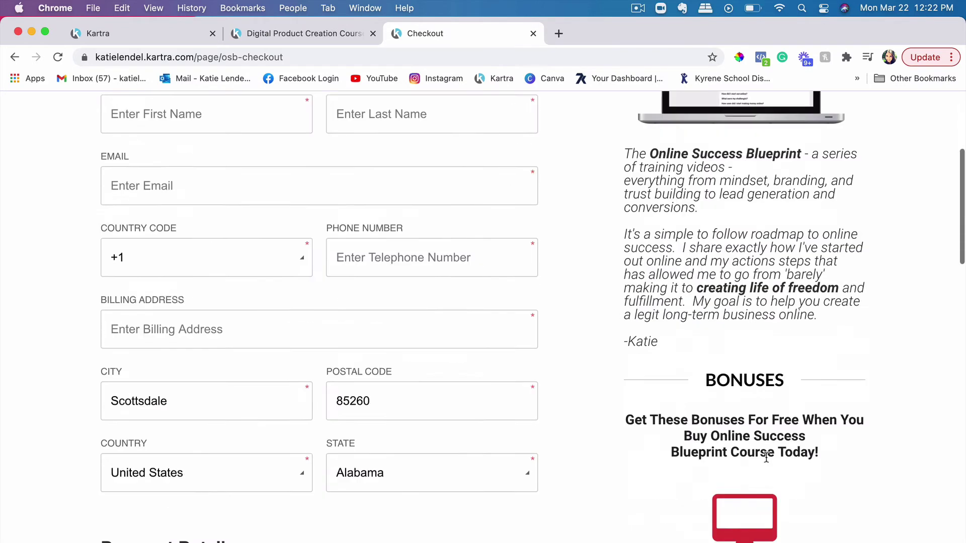
pyautogui.scroll(-10, 766, 457)
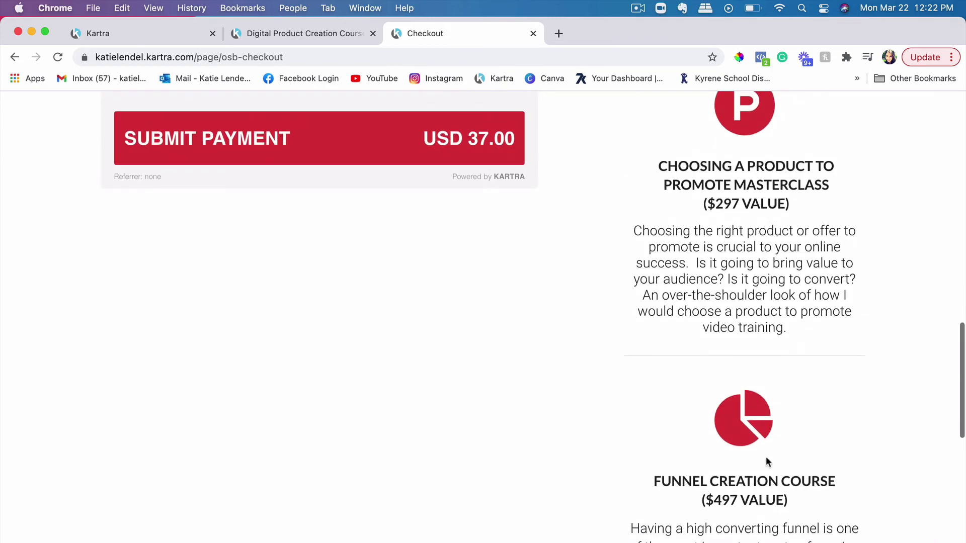
pyautogui.scroll(8, 765, 457)
pyautogui.scroll(8, 764, 457)
pyautogui.scroll(10, 397, 398)
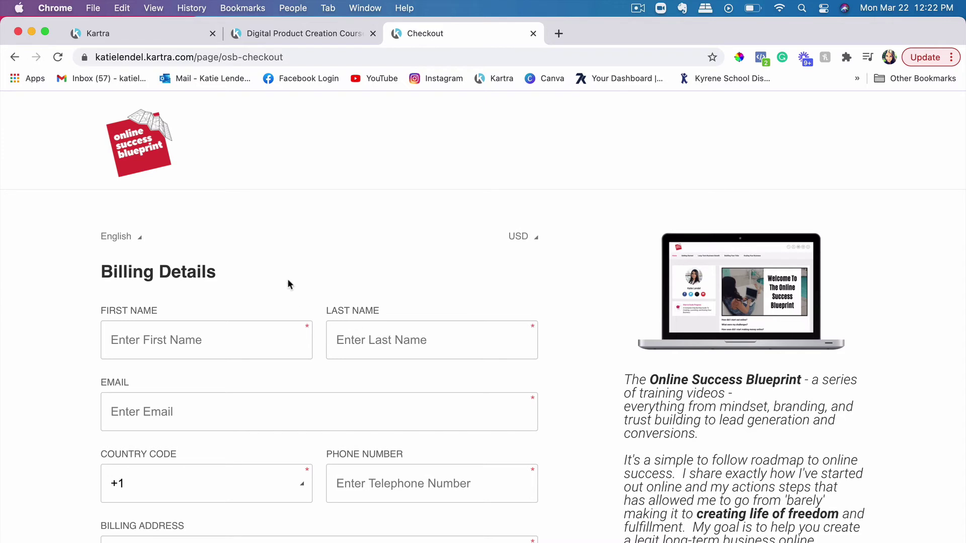
# Close the Publish page dialog of the 7aspects OSB Checkout page and view the checkout preview once more.
pyautogui.click(156, 35)
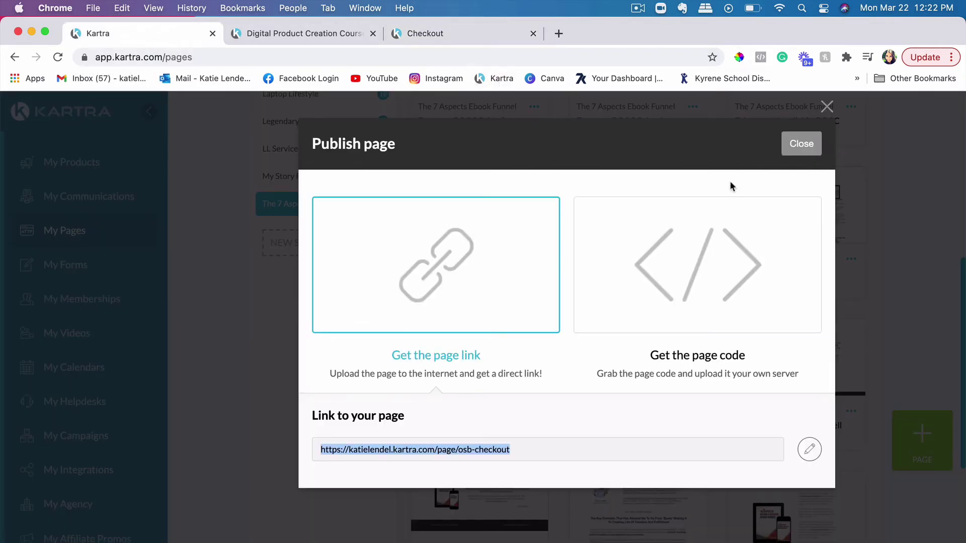
pyautogui.click(815, 146)
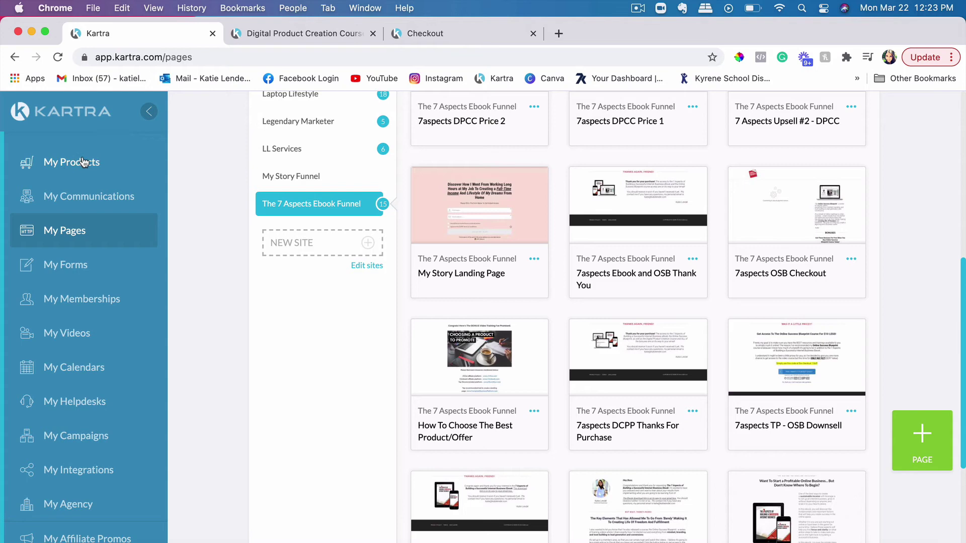
pyautogui.click(481, 31)
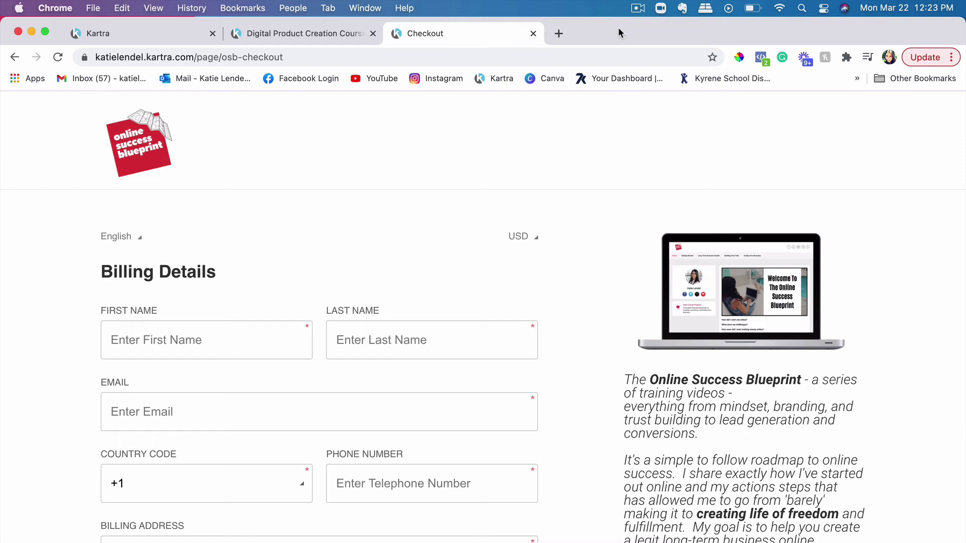
pyautogui.click(134, 32)
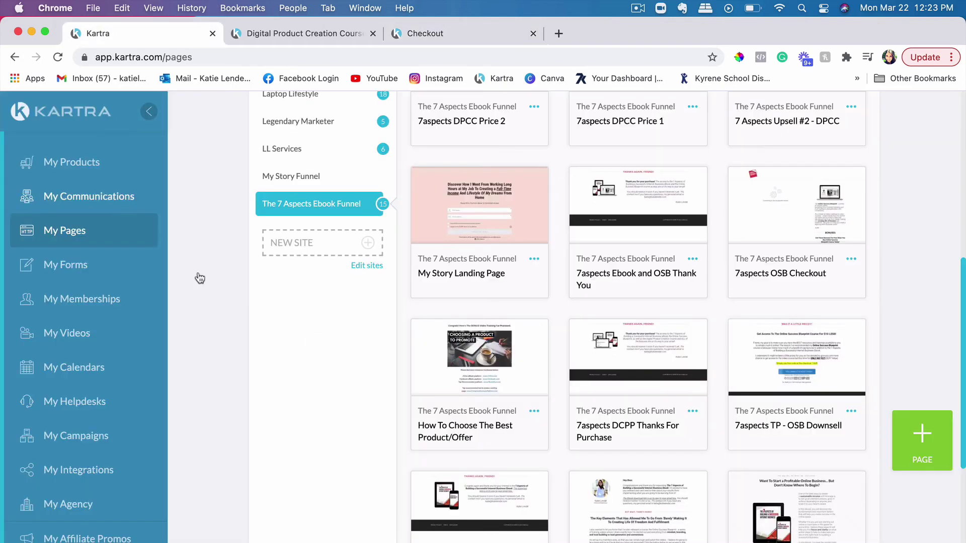
# Open the communication sequences in Kartra and look through the list of email follow-up sequences.
pyautogui.click(90, 196)
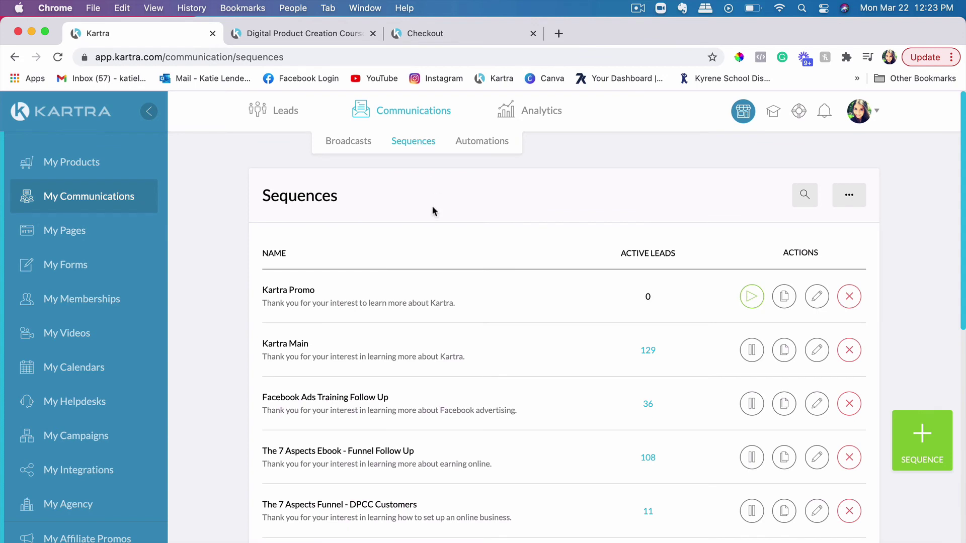
pyautogui.scroll(-3, 416, 236)
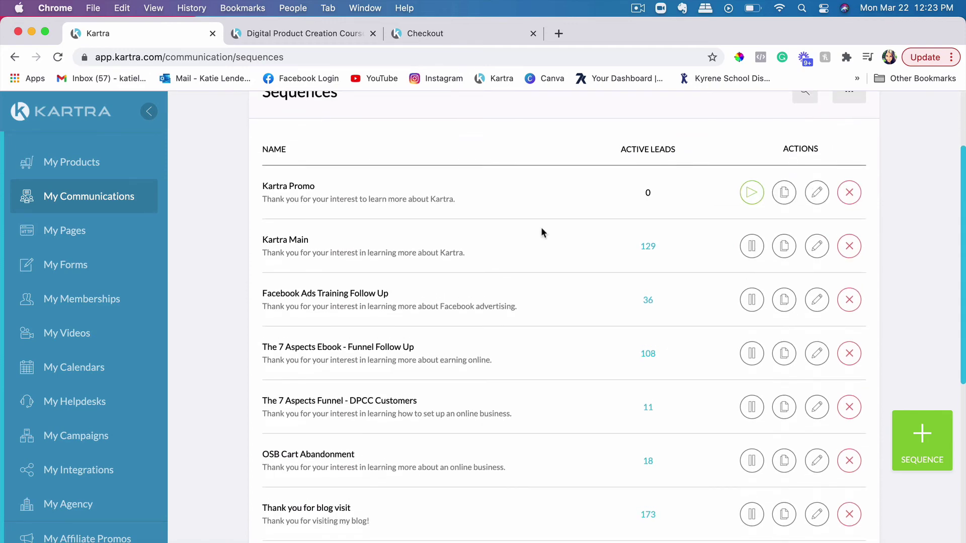
pyautogui.scroll(2, 542, 233)
pyautogui.scroll(-4, 542, 233)
pyautogui.scroll(-2, 542, 232)
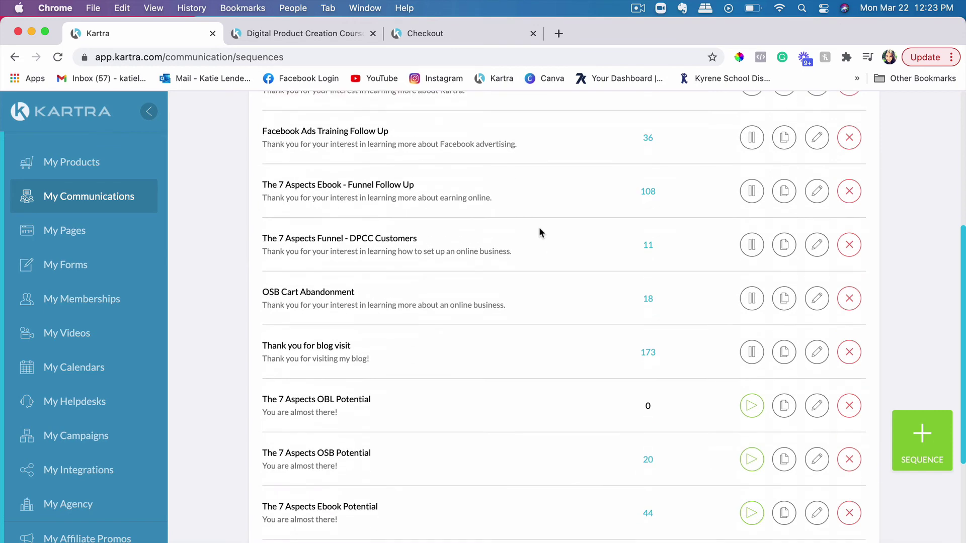
pyautogui.scroll(-1, 376, 274)
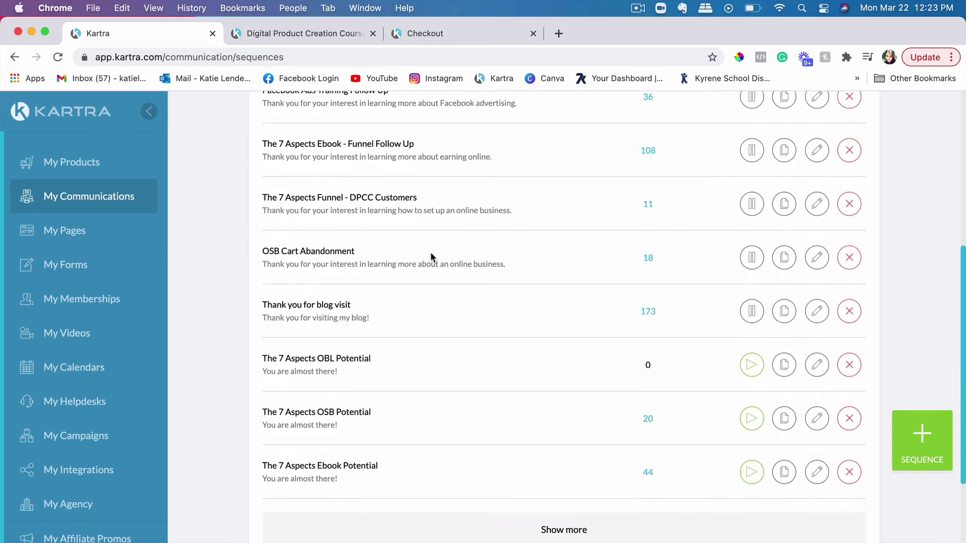
pyautogui.scroll(5, 430, 255)
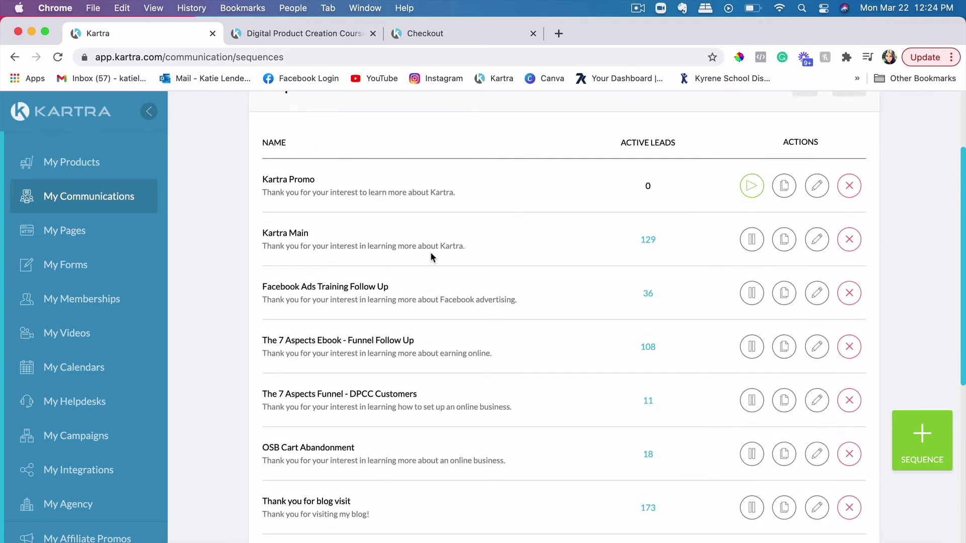
pyautogui.scroll(-1, 430, 257)
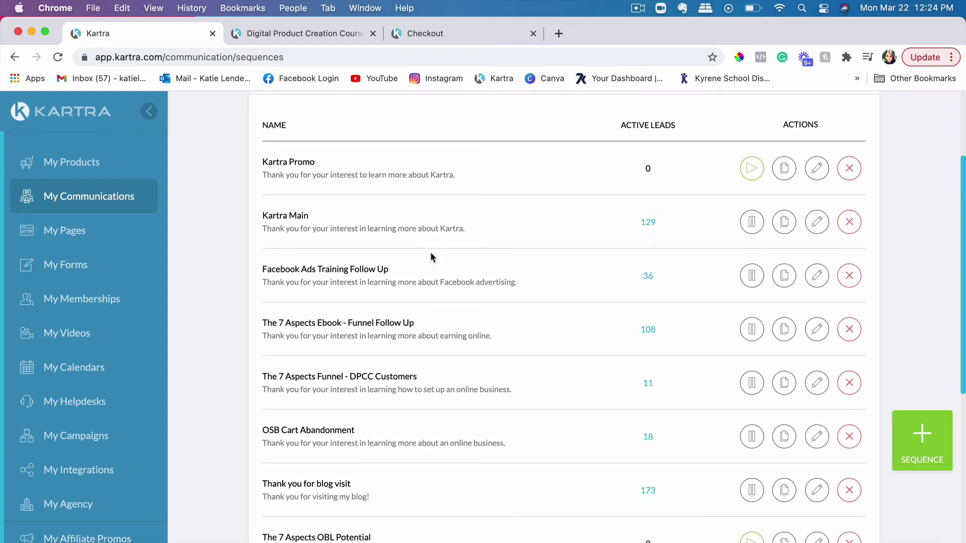
pyautogui.scroll(-2, 466, 241)
pyautogui.scroll(1, 467, 241)
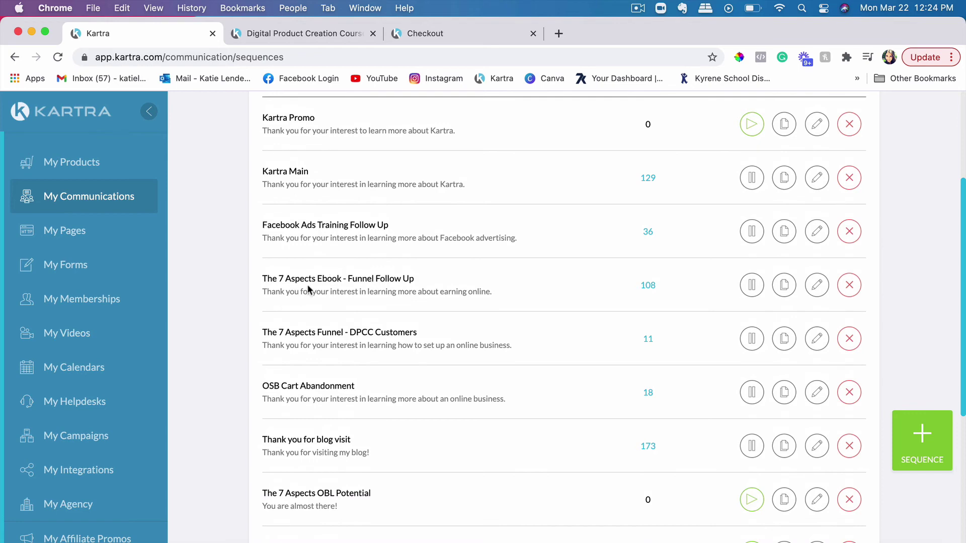
# Open The 7 Aspects Ebook - Funnel Follow Up sequence for editing and examine its starting rules and first emails.
pyautogui.click(817, 284)
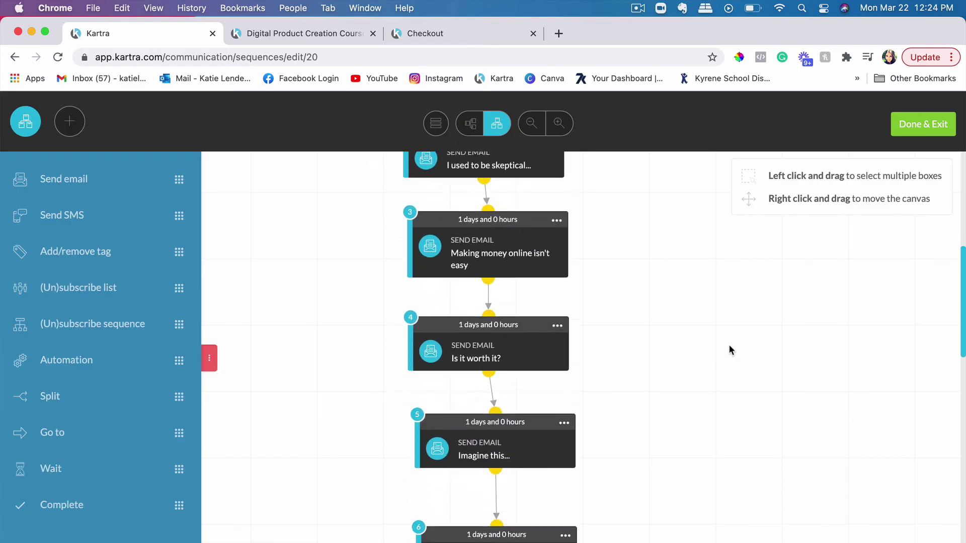
pyautogui.scroll(-3, 731, 349)
pyautogui.scroll(9, 730, 350)
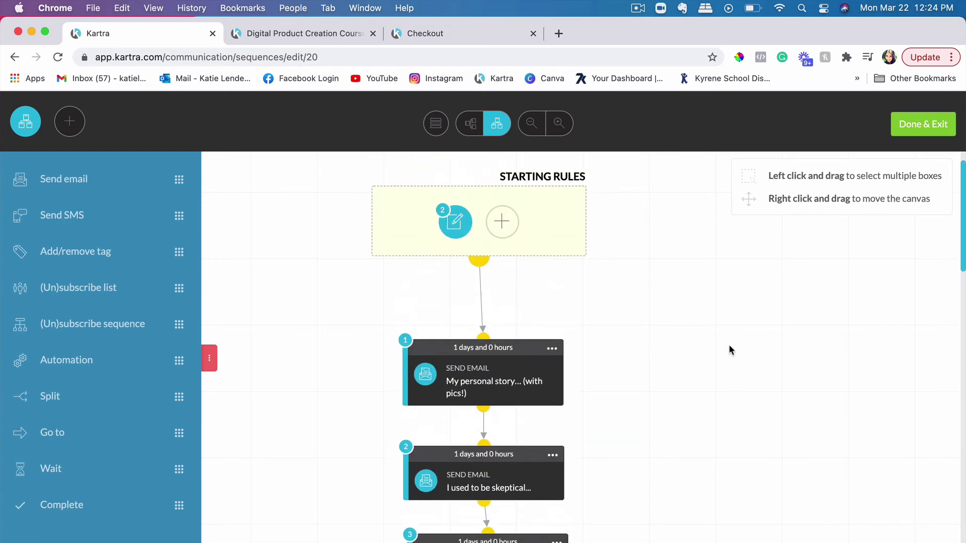
pyautogui.scroll(-3, 617, 366)
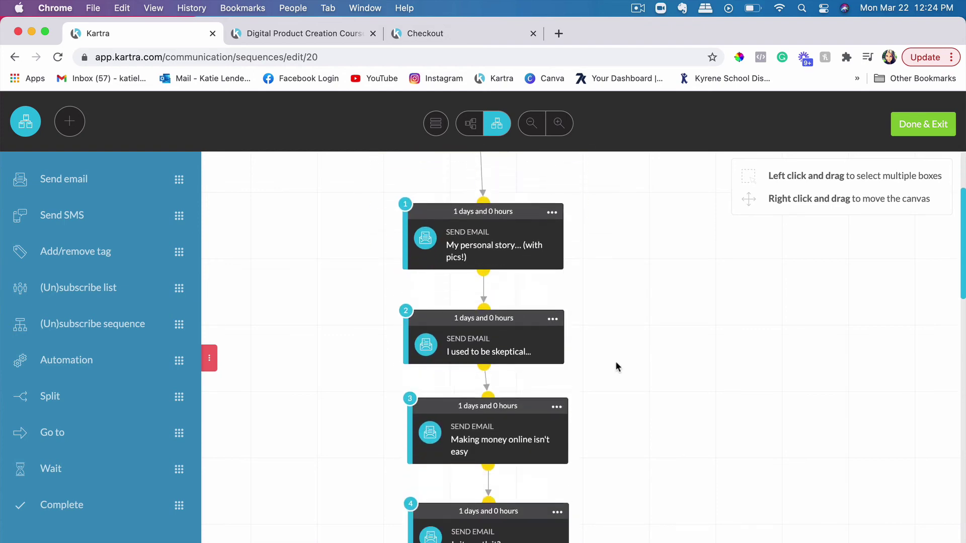
pyautogui.scroll(-1, 617, 366)
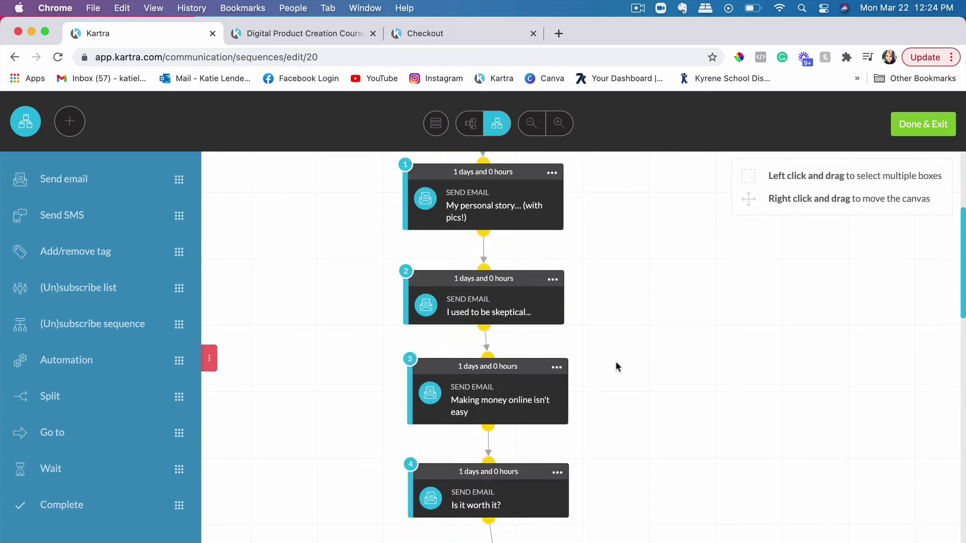
pyautogui.scroll(4, 616, 364)
pyautogui.scroll(-5, 616, 363)
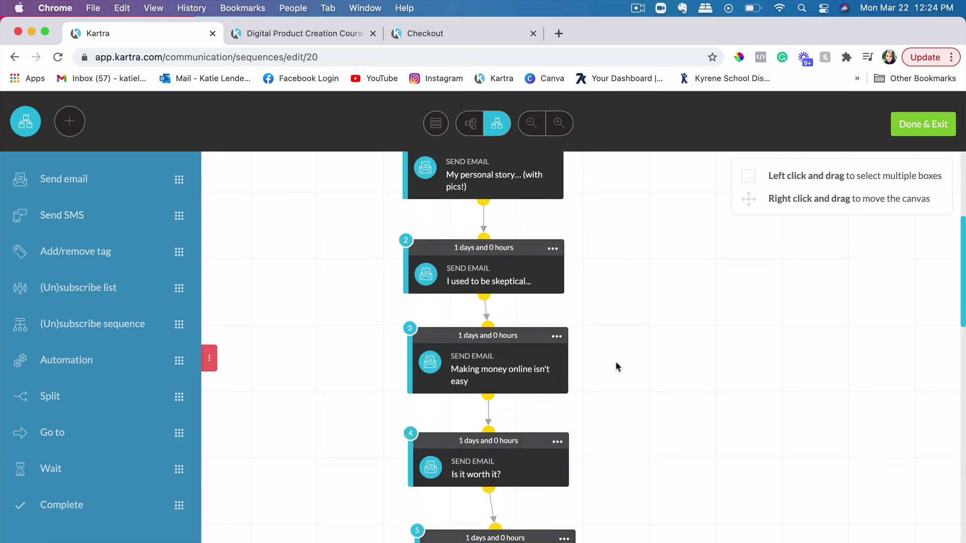
pyautogui.scroll(1, 617, 367)
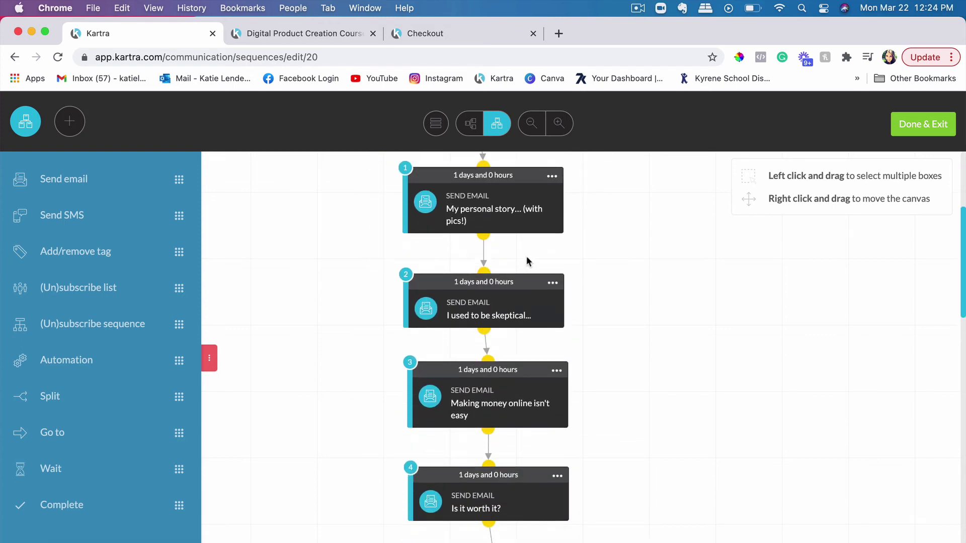
# Examine the remaining emails of the follow-up sequence down to its Complete step, and back up to the middle ones.
pyautogui.scroll(-20, 526, 261)
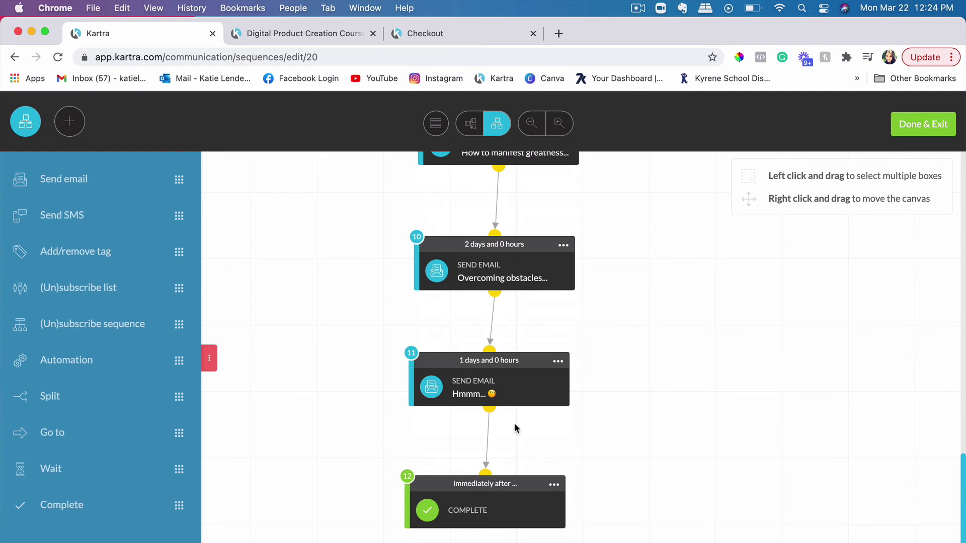
pyautogui.scroll(6, 600, 426)
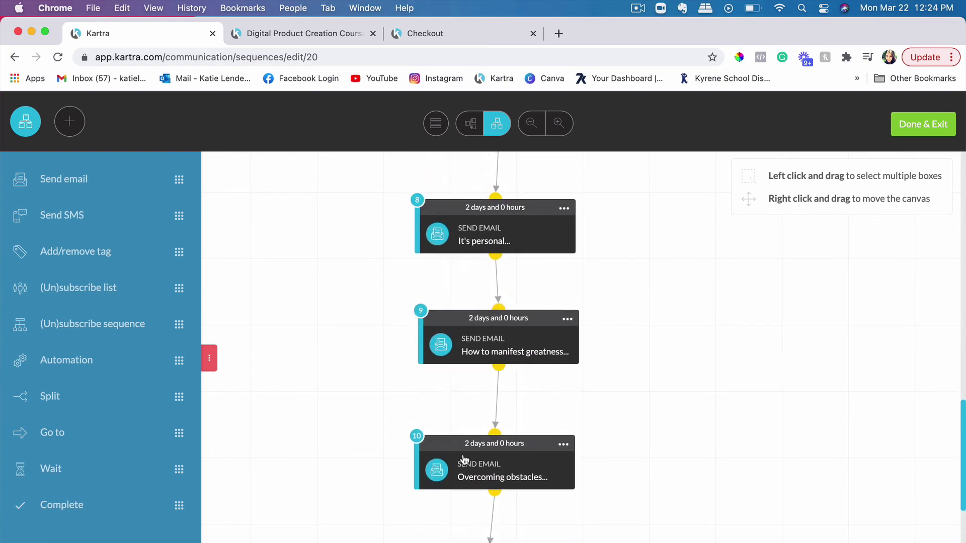
pyautogui.scroll(6, 524, 410)
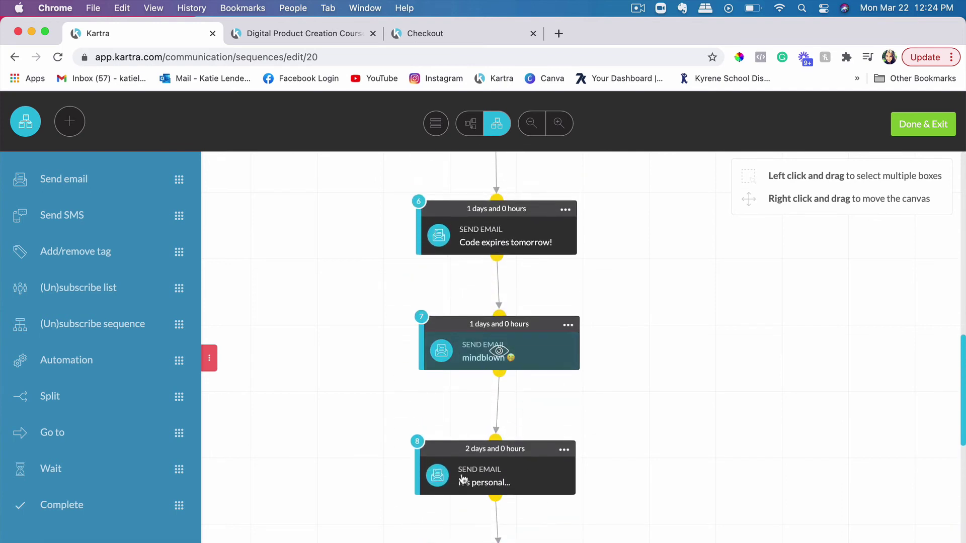
pyautogui.scroll(2, 479, 372)
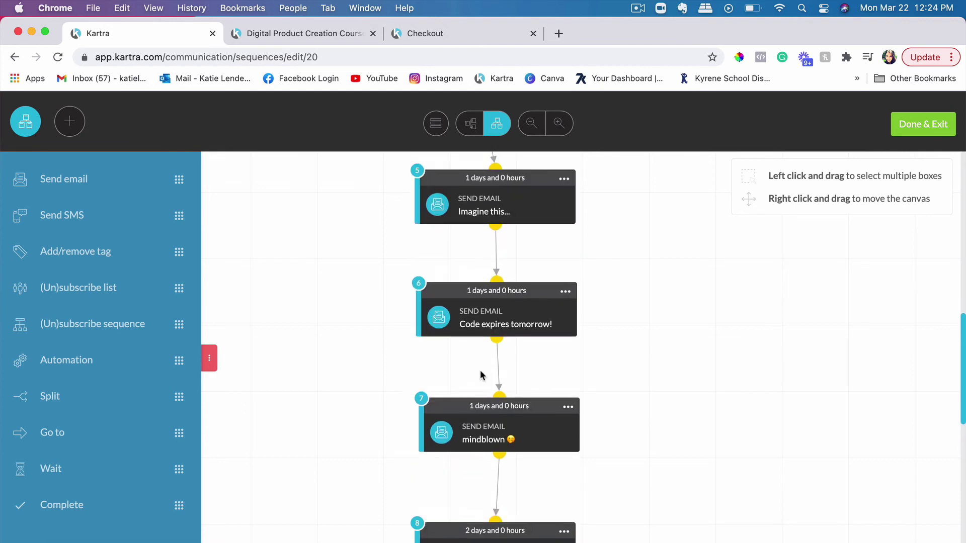
pyautogui.scroll(6, 480, 375)
pyautogui.scroll(-4, 690, 366)
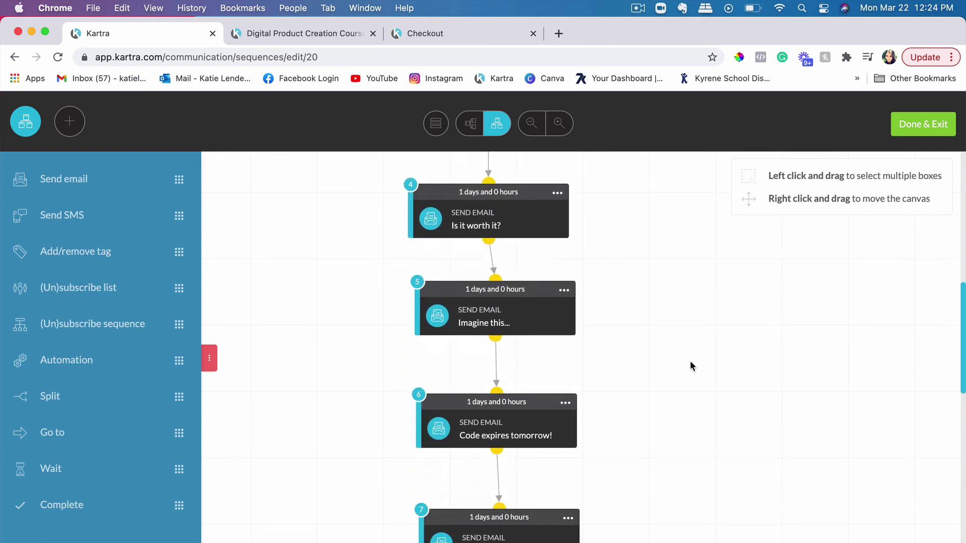
pyautogui.scroll(-1, 691, 366)
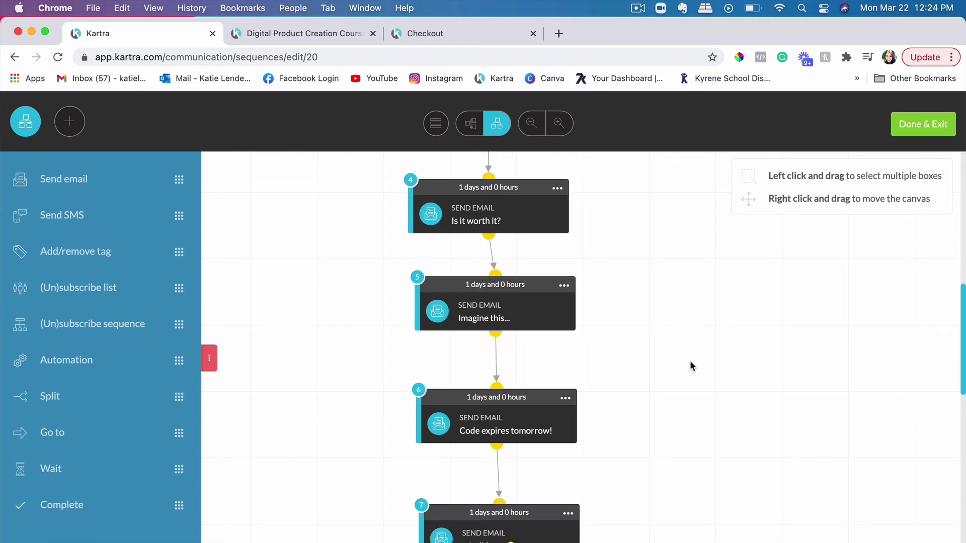
pyautogui.scroll(-1, 689, 366)
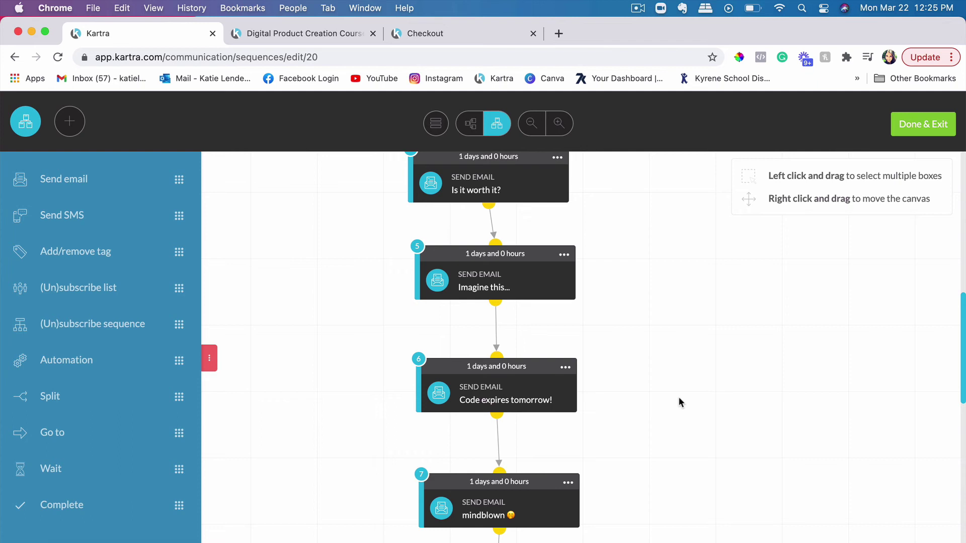
# Review the follow-up sequence's email subjects and sending delays once more, and exit to the sequences list.
pyautogui.scroll(5, 679, 403)
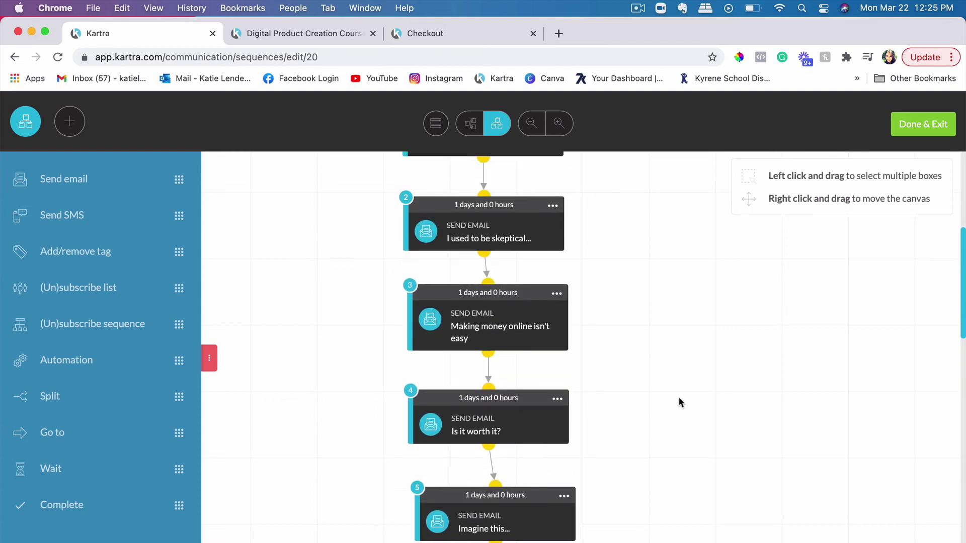
pyautogui.scroll(-10, 678, 398)
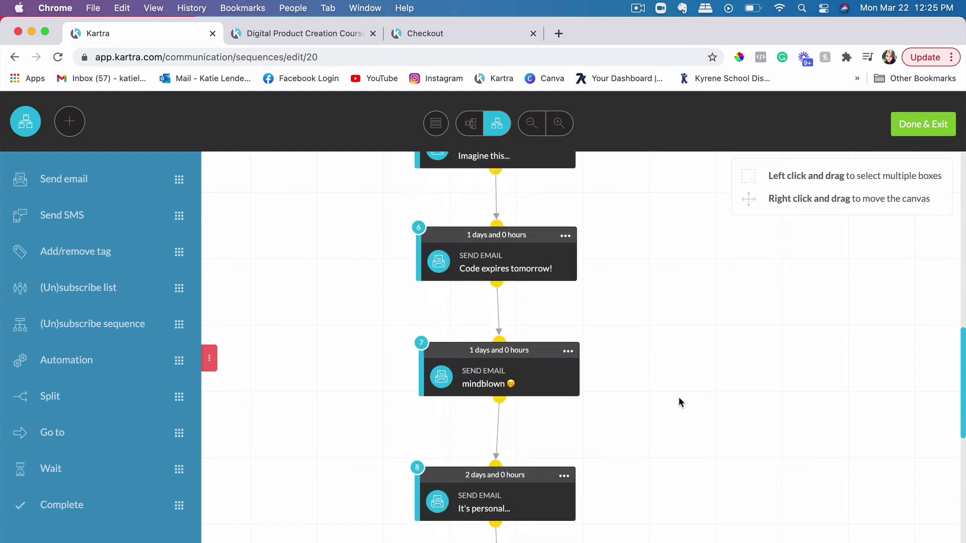
pyautogui.scroll(-2, 678, 403)
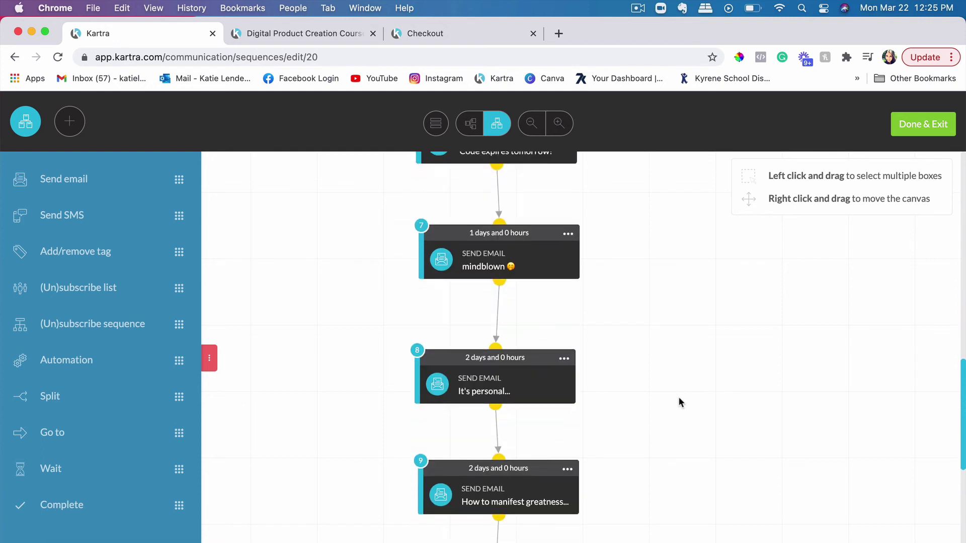
pyautogui.scroll(7, 679, 402)
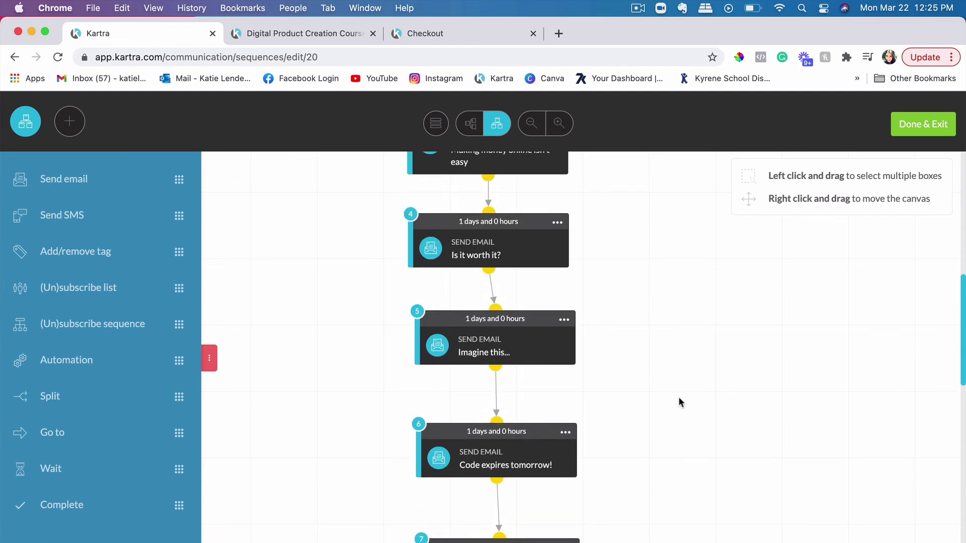
pyautogui.scroll(3, 678, 402)
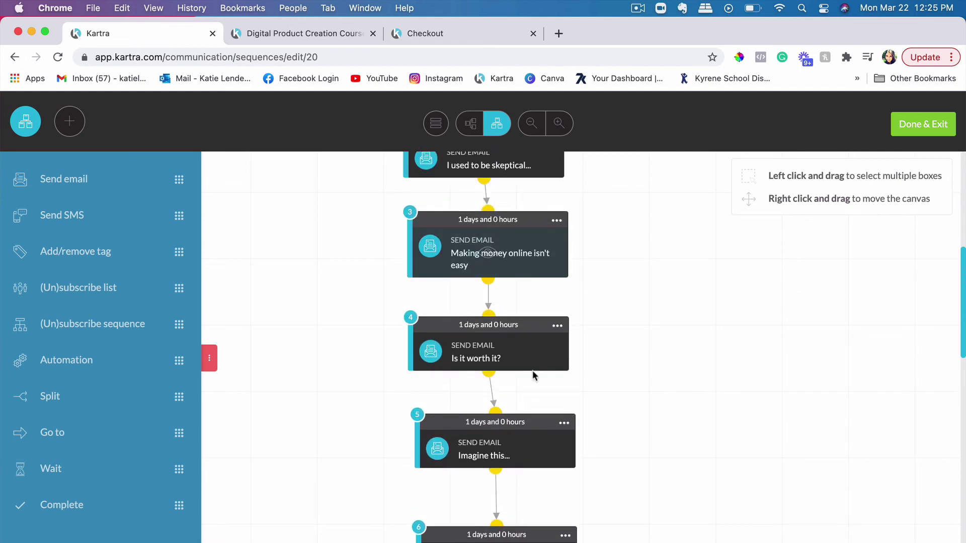
pyautogui.scroll(-1, 670, 406)
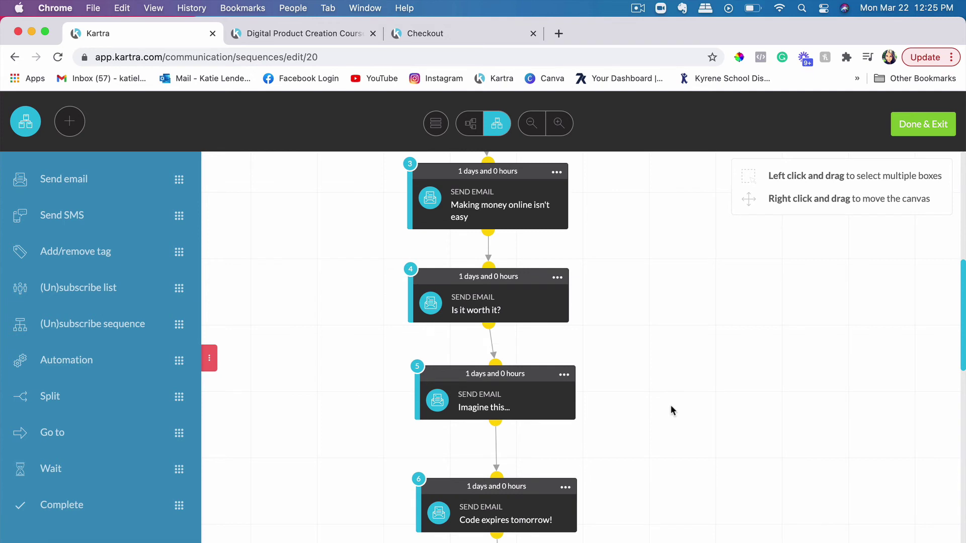
pyautogui.scroll(5, 672, 410)
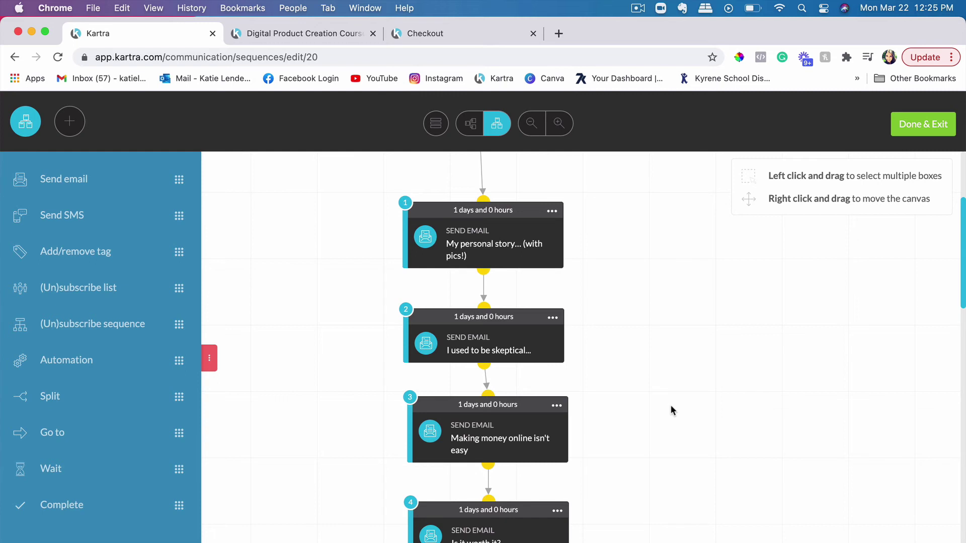
pyautogui.click(931, 124)
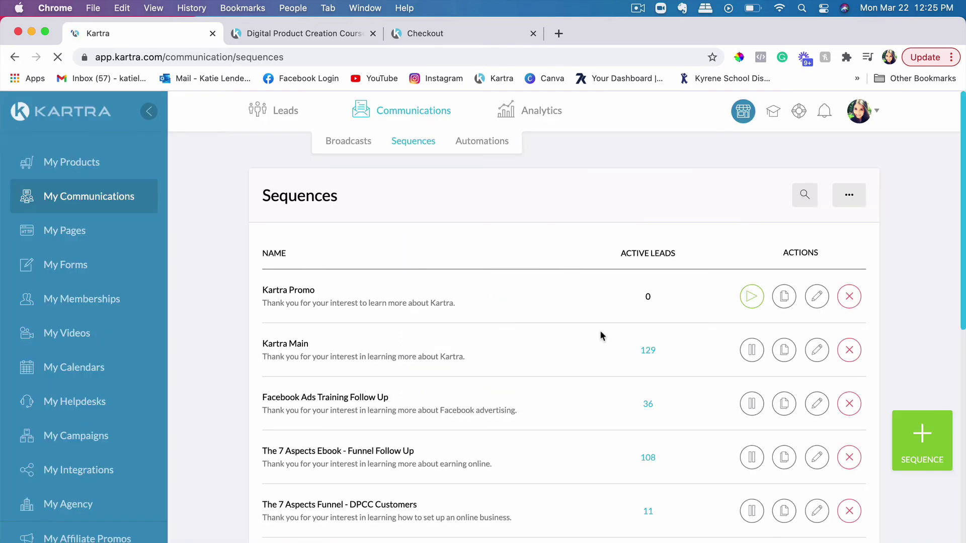
# Open The 7 Aspects Funnel - DPCC Customers sequence for editing and examine its emails from the starting rules down.
pyautogui.scroll(-4, 600, 330)
pyautogui.scroll(-2, 332, 388)
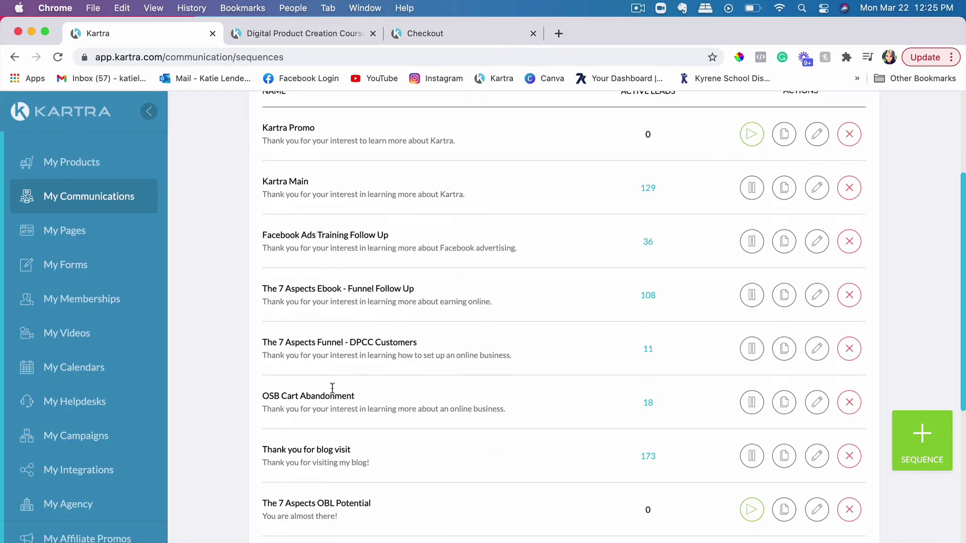
pyautogui.click(817, 348)
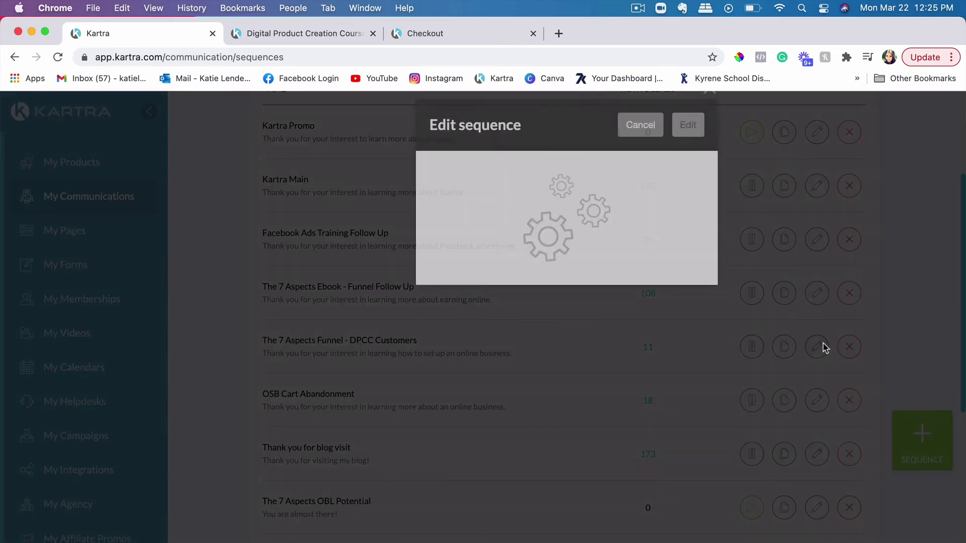
pyautogui.click(692, 146)
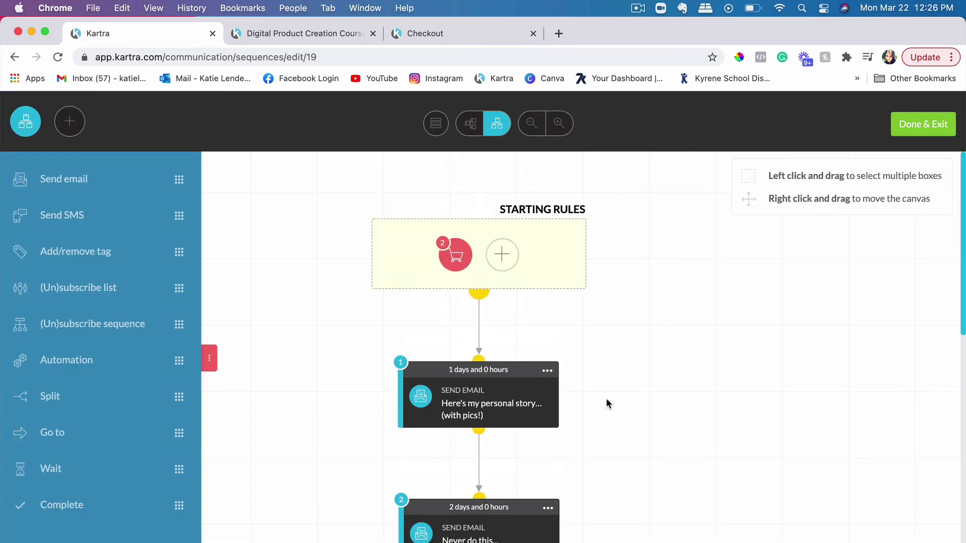
pyautogui.scroll(-10, 606, 398)
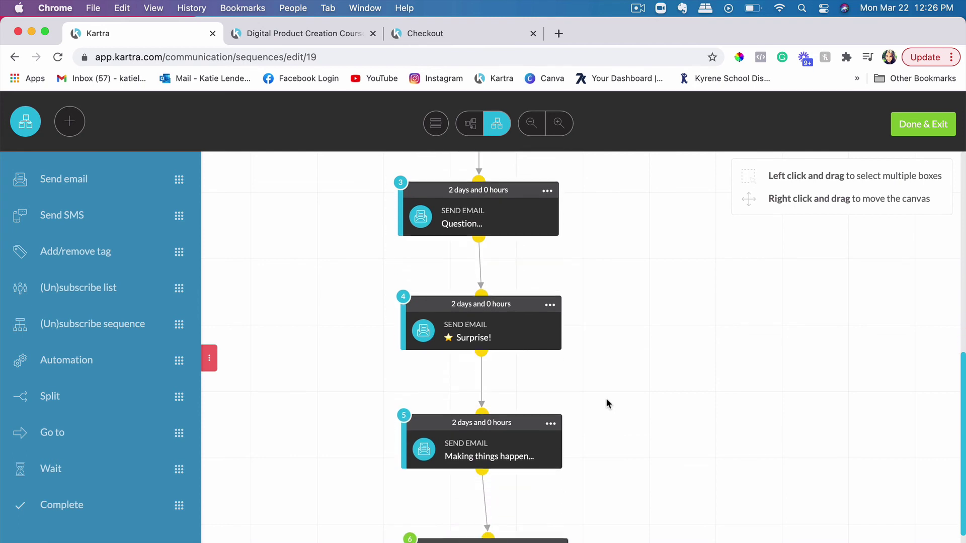
pyautogui.scroll(-3, 607, 400)
# Review the DPCC Customers sequence's email subjects and sending delays again, and exit to the sequences list.
pyautogui.scroll(10, 607, 400)
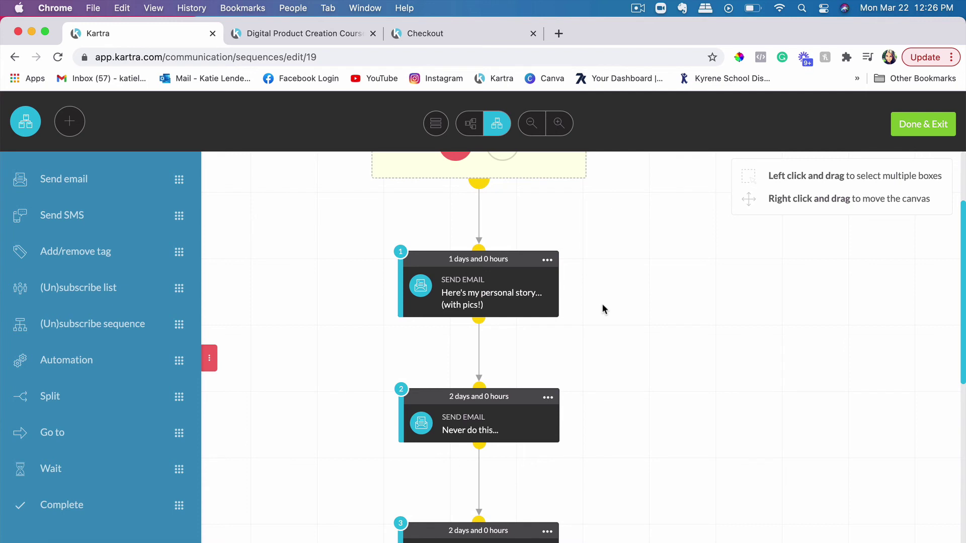
pyautogui.scroll(-6, 602, 303)
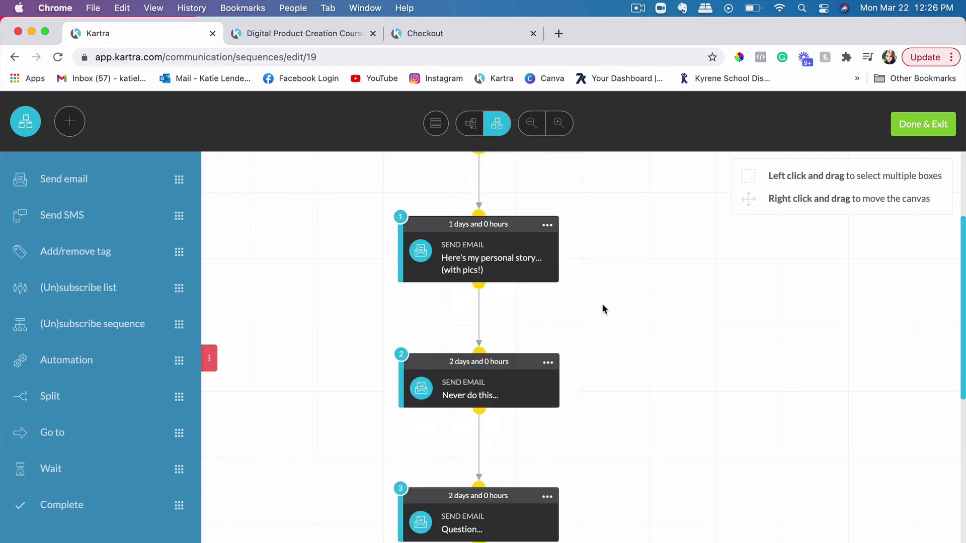
pyautogui.scroll(-3, 520, 406)
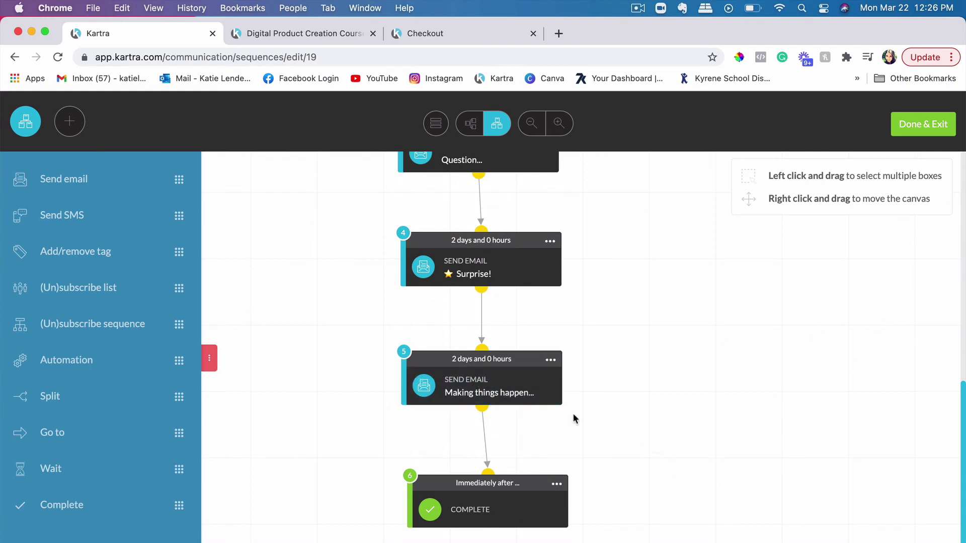
pyautogui.scroll(5, 612, 409)
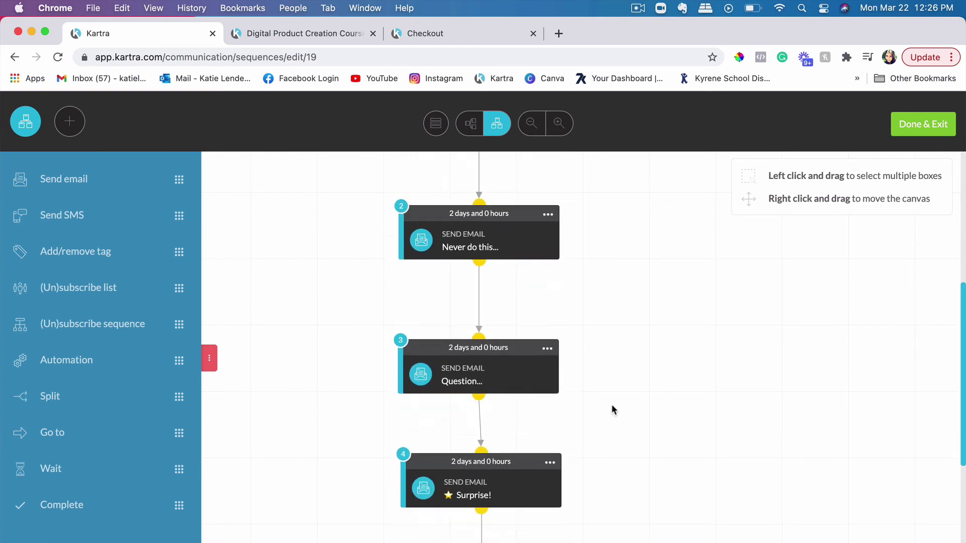
pyautogui.scroll(-5, 612, 409)
pyautogui.scroll(5, 613, 409)
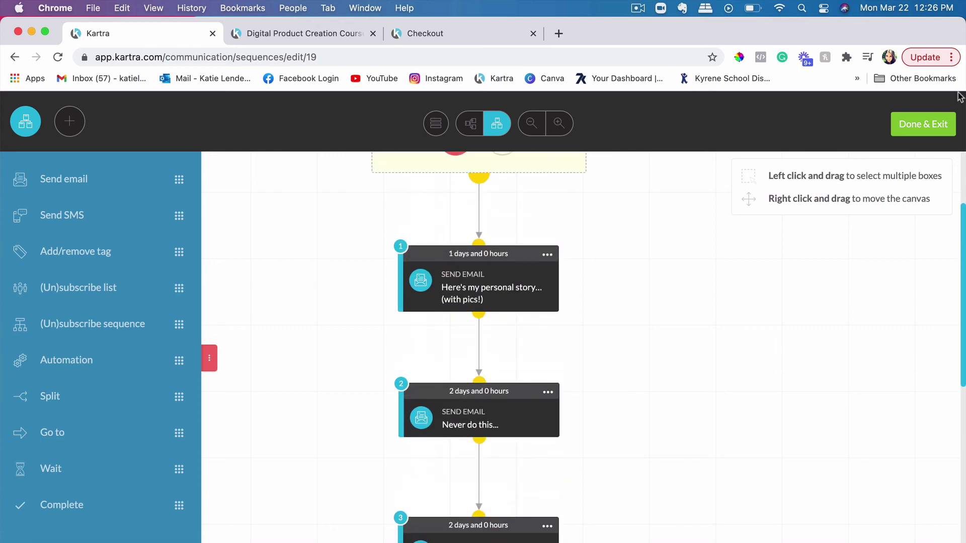
pyautogui.click(934, 123)
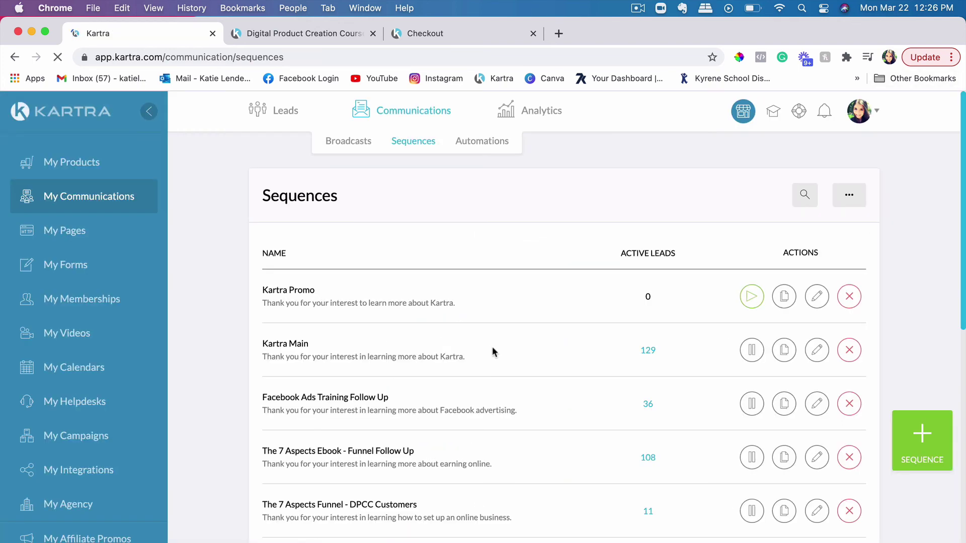
# Open the OSB Cart Abandonment sequence for editing and examine its split with the TRUE and FALSE branches.
pyautogui.scroll(-5, 484, 348)
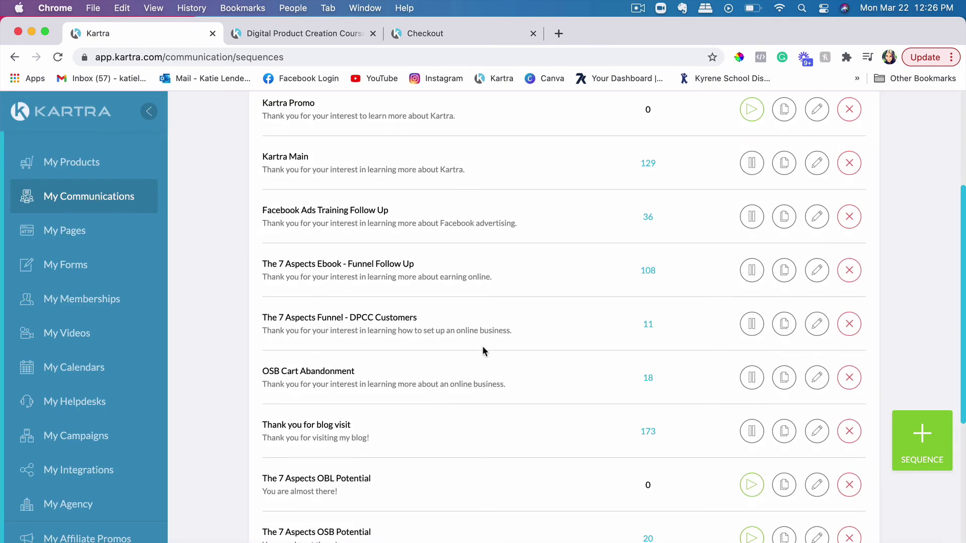
pyautogui.click(816, 379)
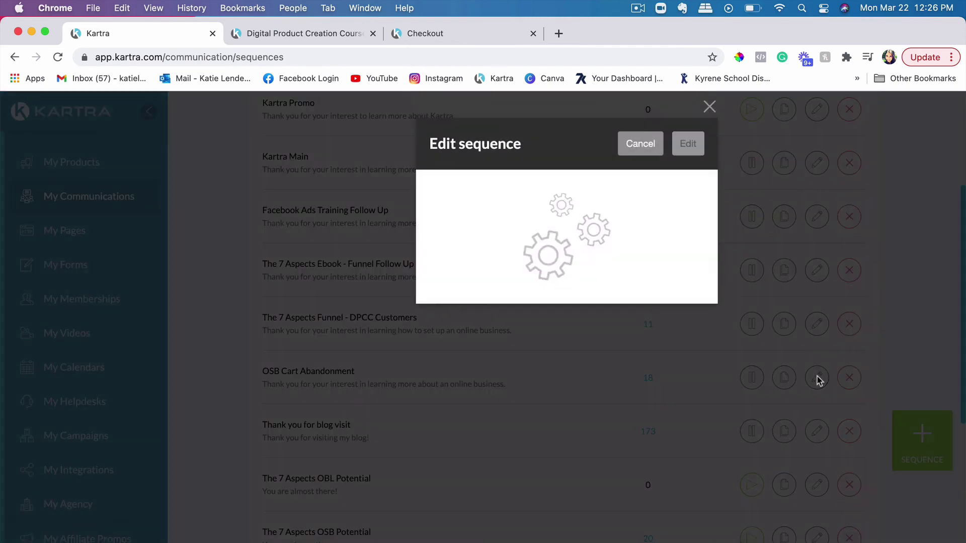
pyautogui.click(684, 145)
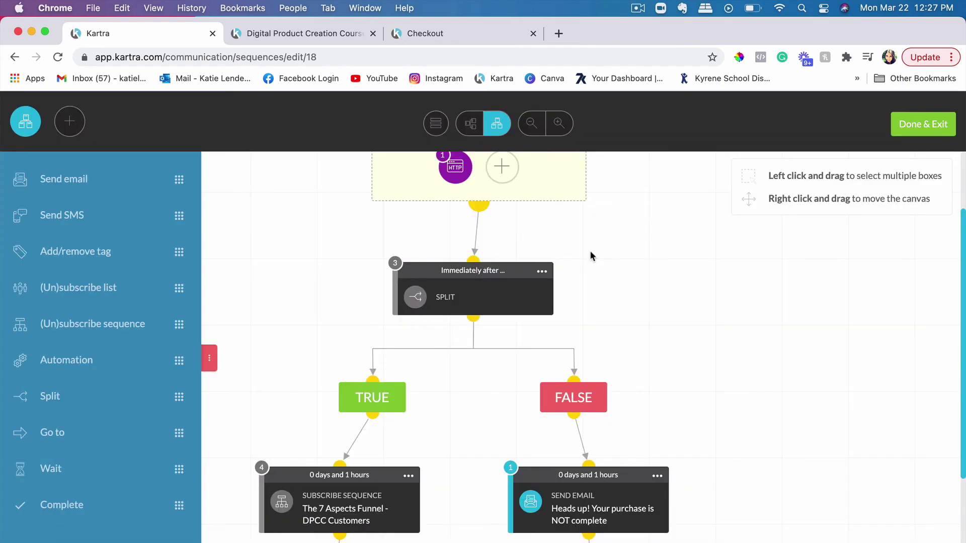
pyautogui.scroll(-2, 409, 394)
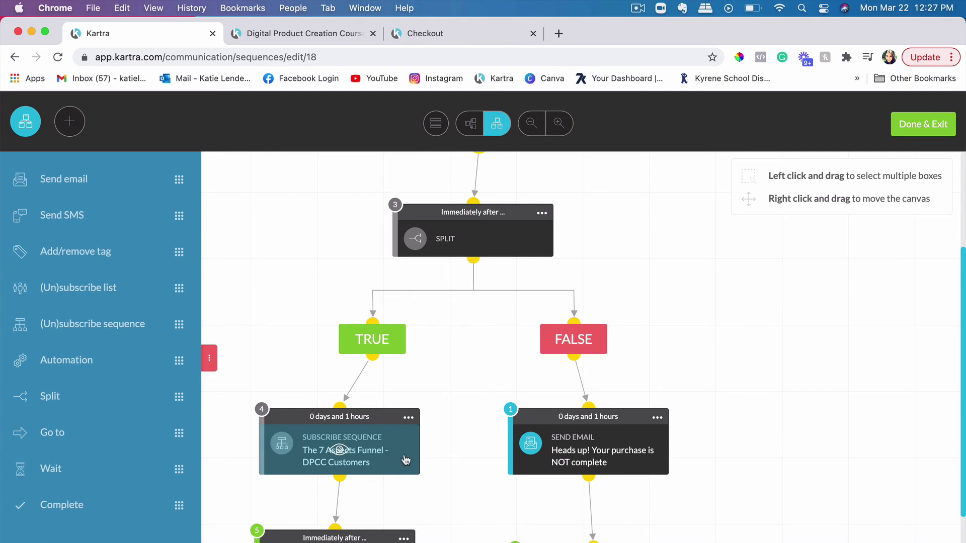
pyautogui.click(409, 417)
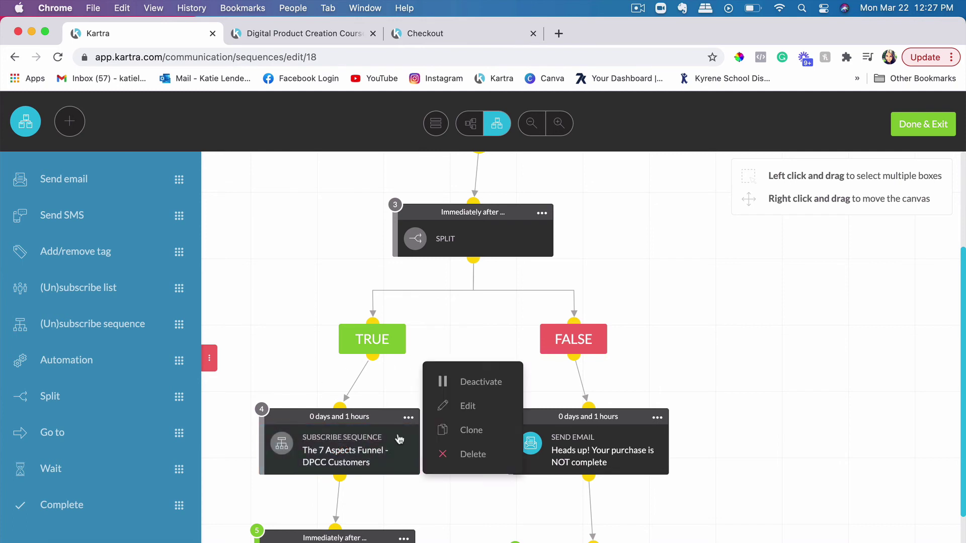
pyautogui.click(402, 383)
pyautogui.scroll(-1, 655, 245)
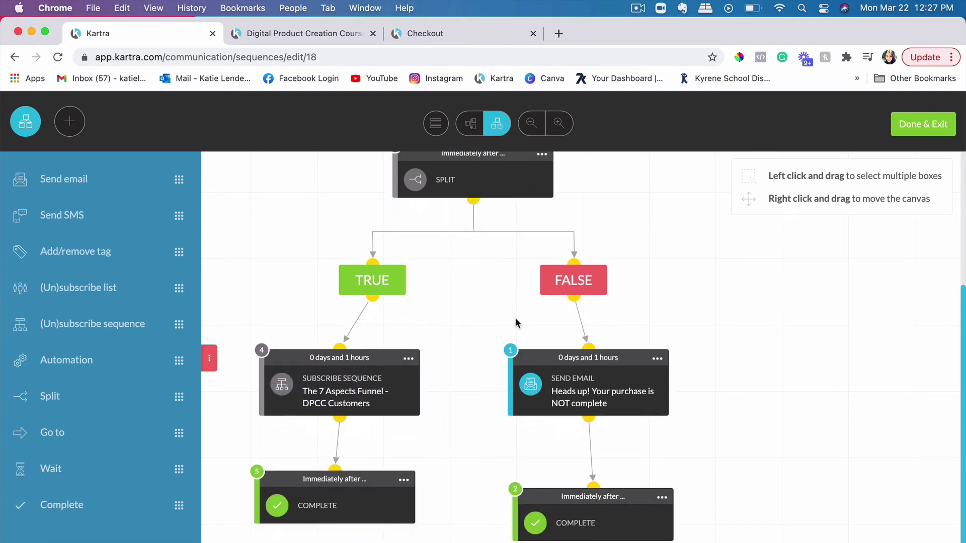
# Open the "Heads up! Your purchase is NOT complete" email in the FALSE branch and read through its settings and body content.
pyautogui.click(587, 389)
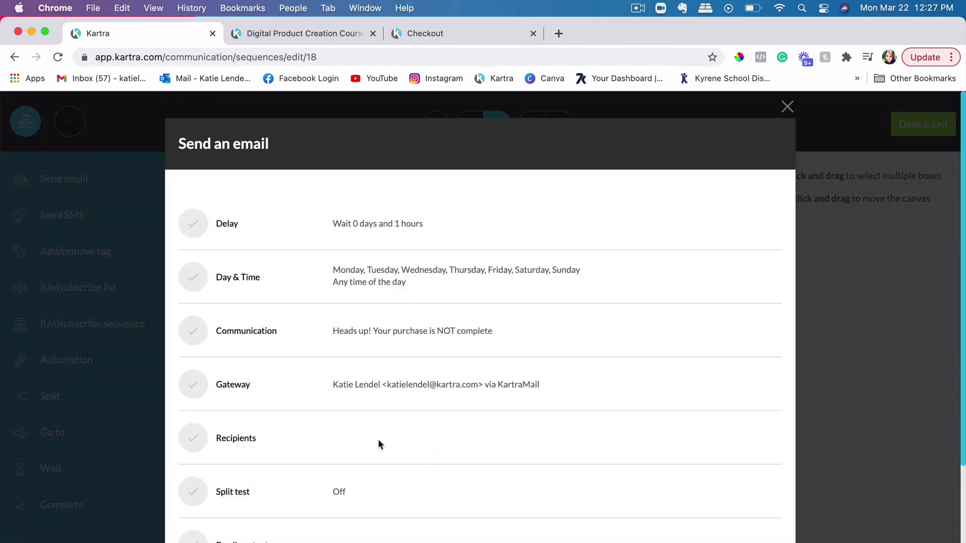
pyautogui.click(372, 426)
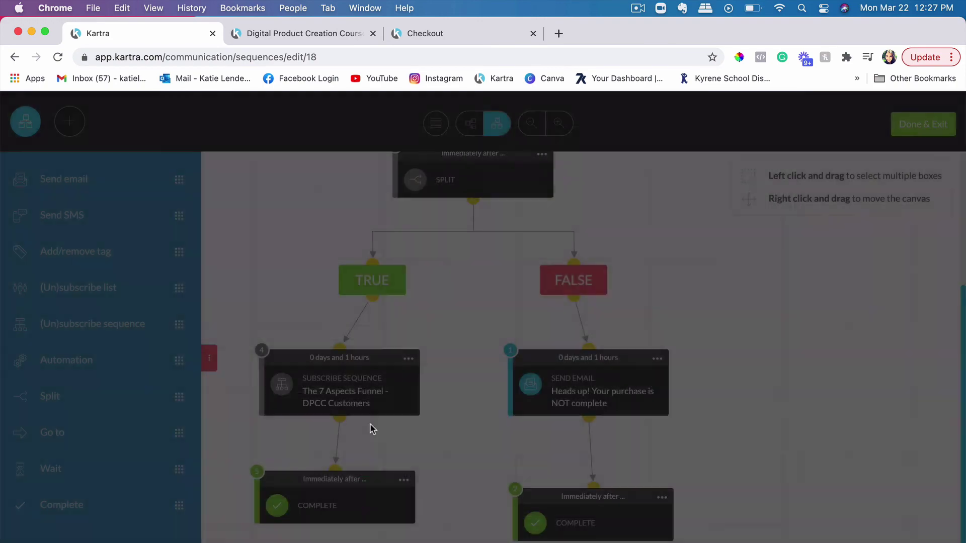
pyautogui.scroll(-8, 552, 369)
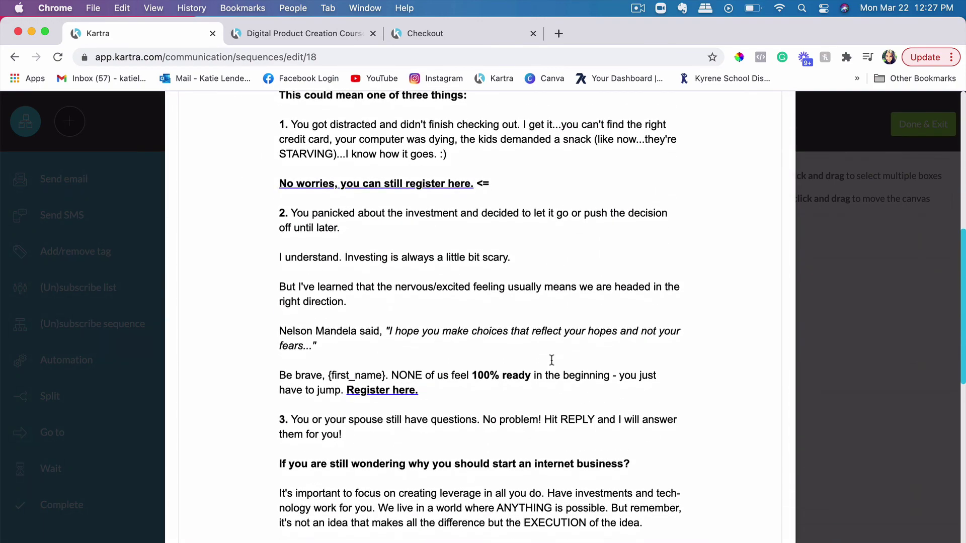
pyautogui.scroll(-3, 552, 360)
pyautogui.scroll(2, 551, 360)
pyautogui.scroll(-2, 550, 361)
pyautogui.scroll(4, 551, 360)
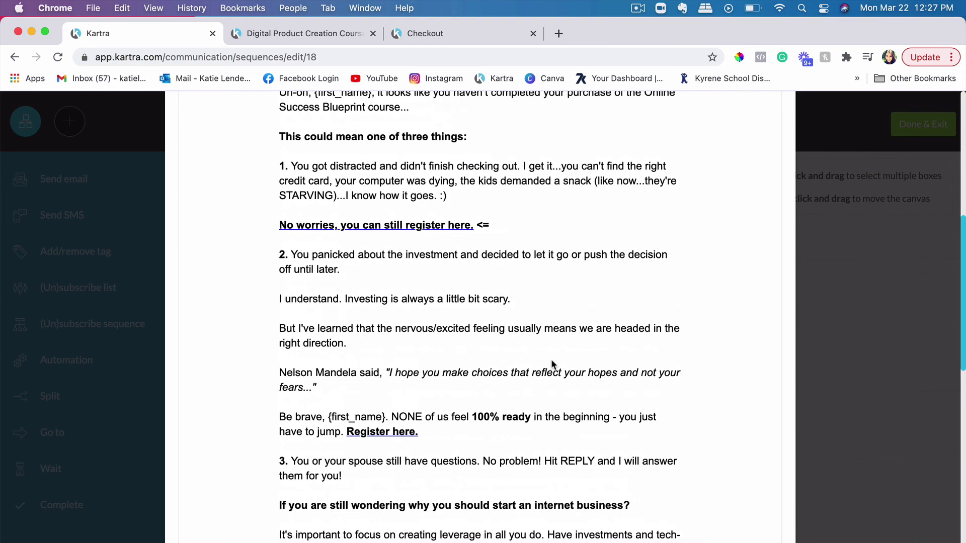
pyautogui.scroll(-5, 551, 358)
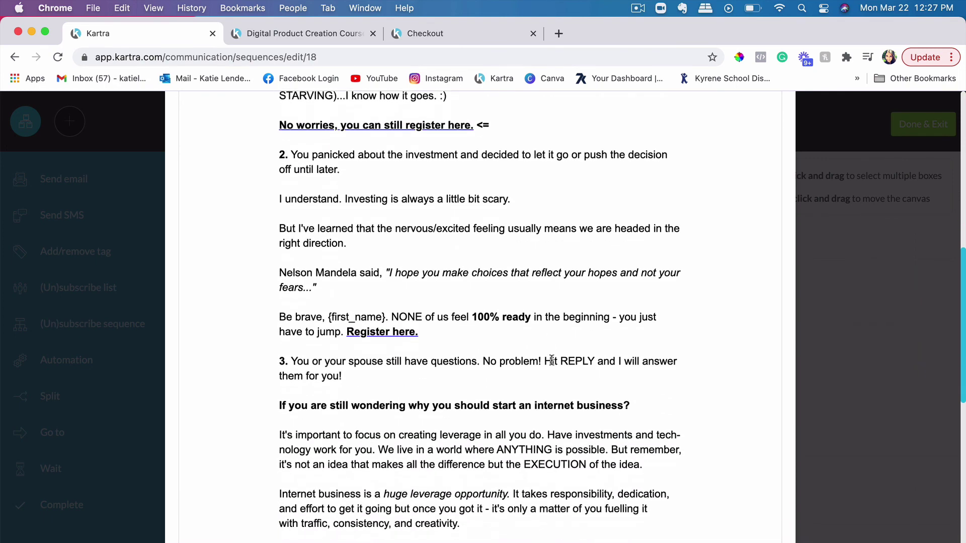
pyautogui.scroll(-6, 552, 360)
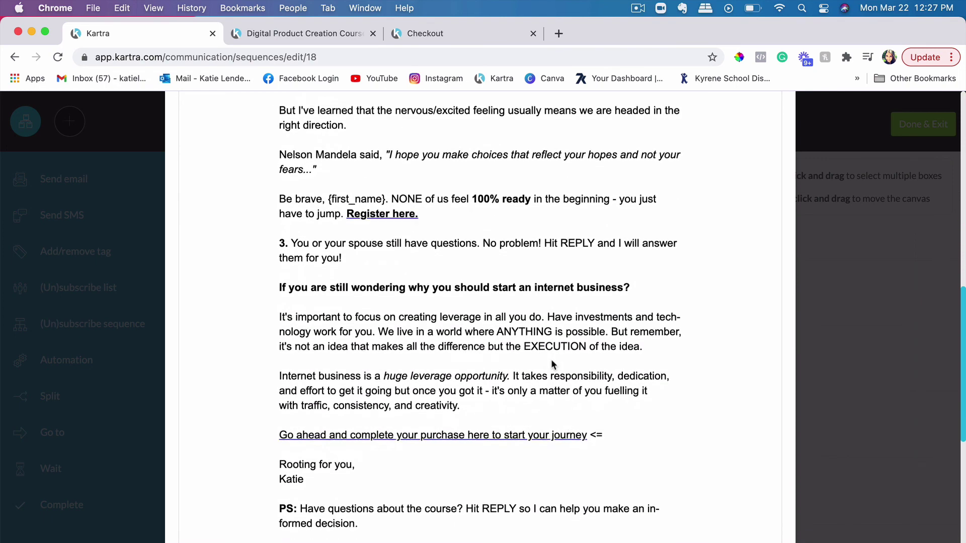
pyautogui.scroll(-3, 552, 363)
pyautogui.scroll(15, 551, 359)
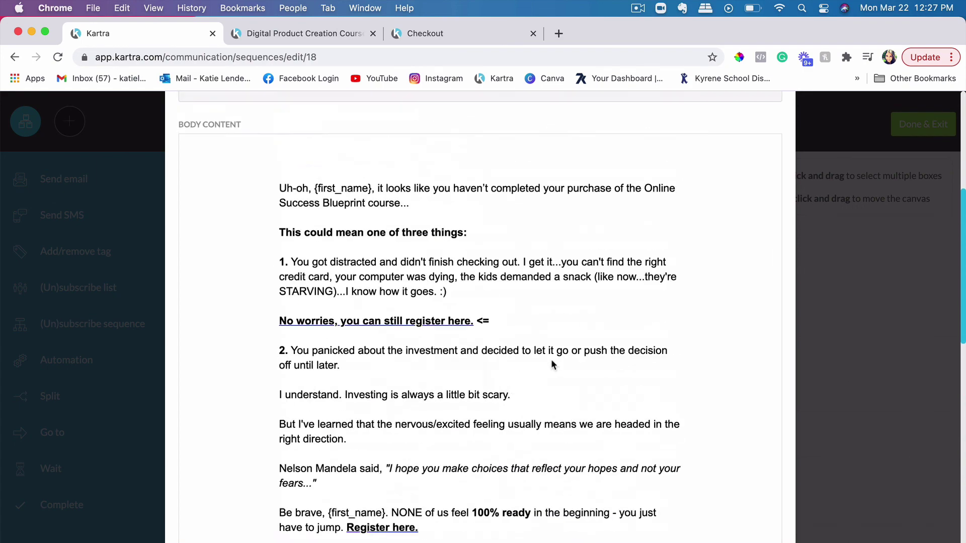
# Close the cart abandonment email's details and exit the sequence editor to the sequences list.
pyautogui.click(770, 141)
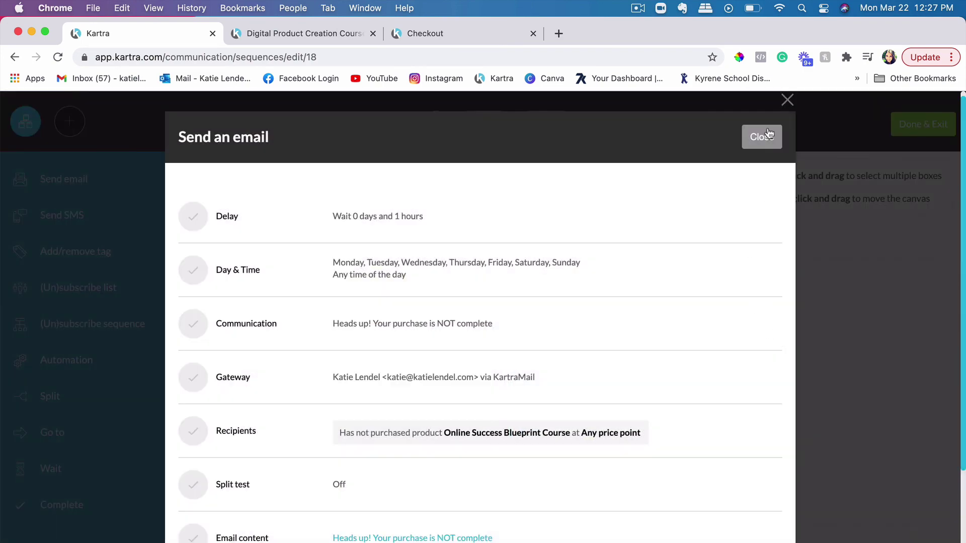
pyautogui.click(768, 135)
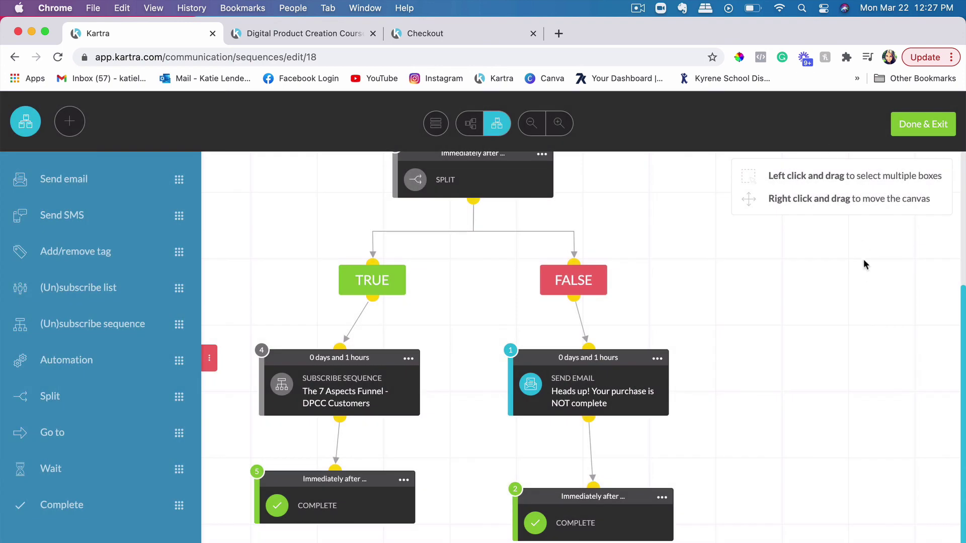
pyautogui.click(933, 128)
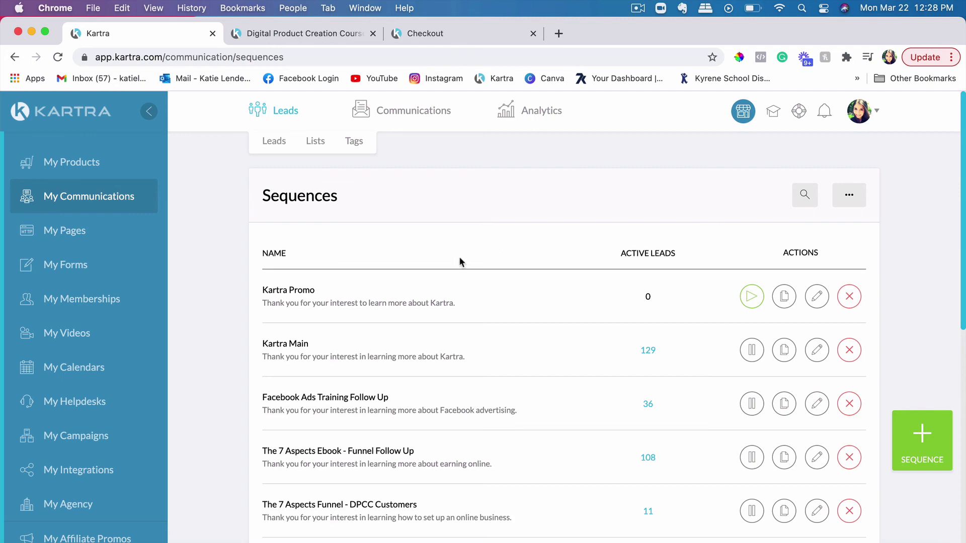
# Switch to the Digital Product Creation Course portal and look over its Product Benefits lesson page.
pyautogui.click(309, 32)
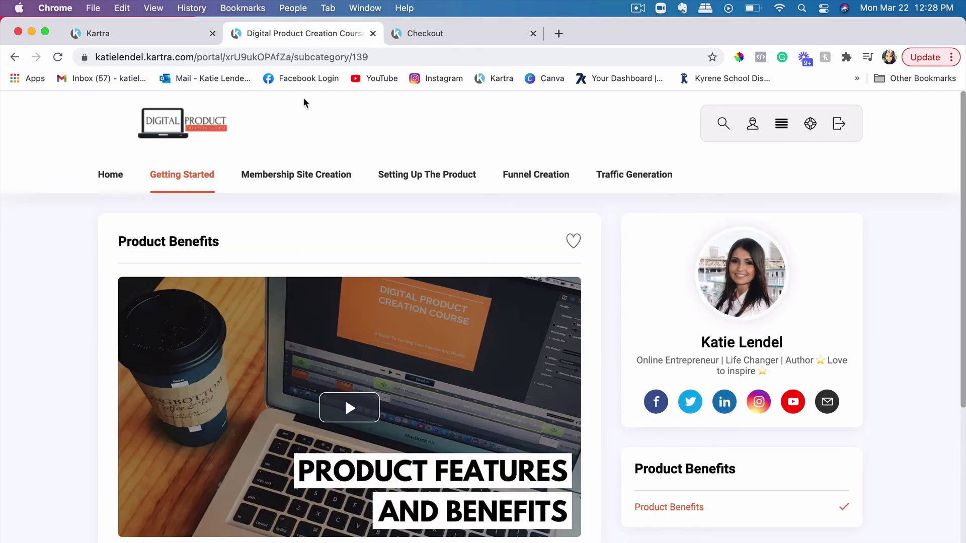
pyautogui.scroll(-5, 286, 348)
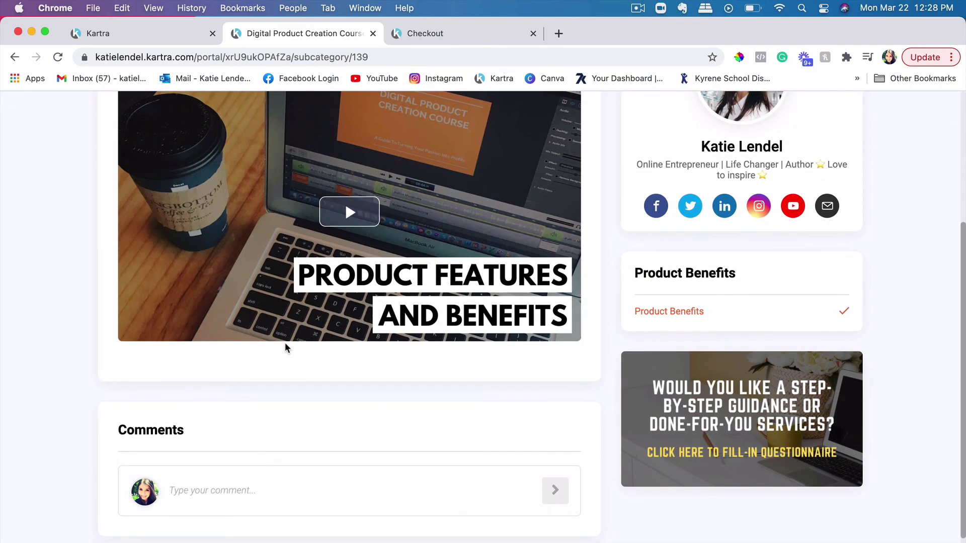
pyautogui.scroll(4, 285, 342)
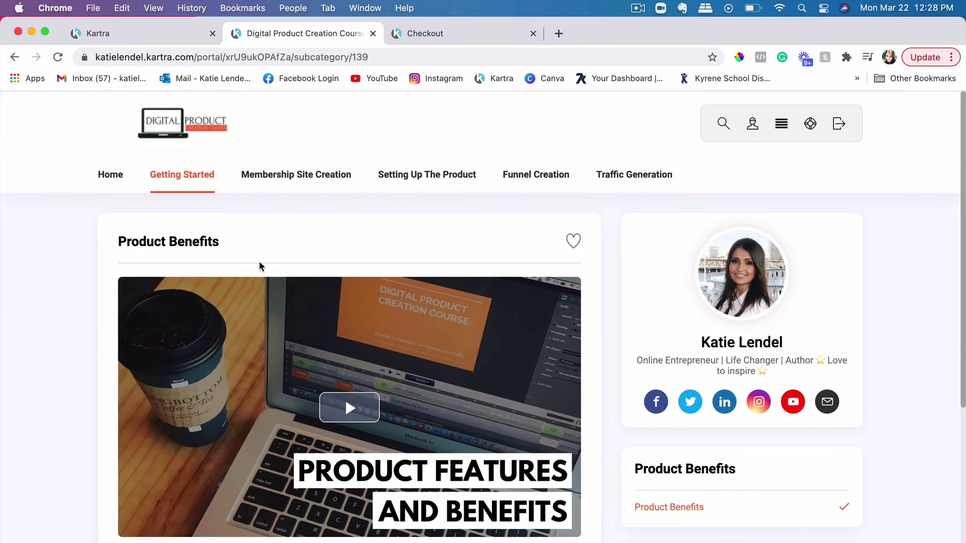